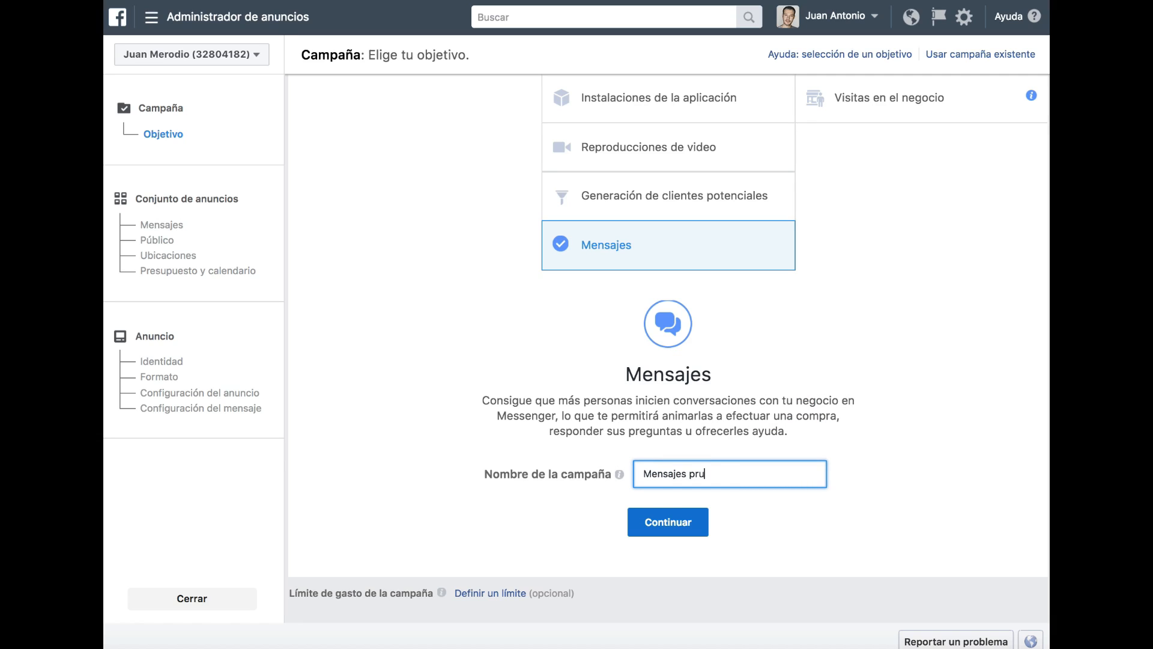
# - Continue from the campaign objective to the ad set and choose Clic para Messenger as the message ad type
pyautogui.click(686, 521)
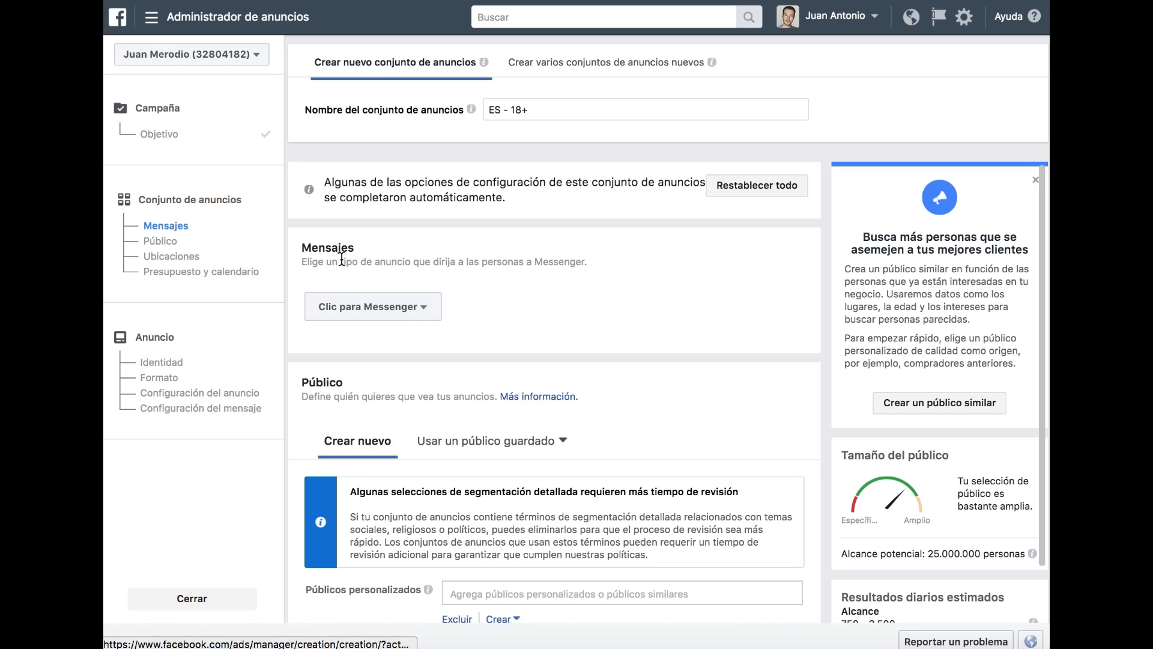
pyautogui.click(424, 308)
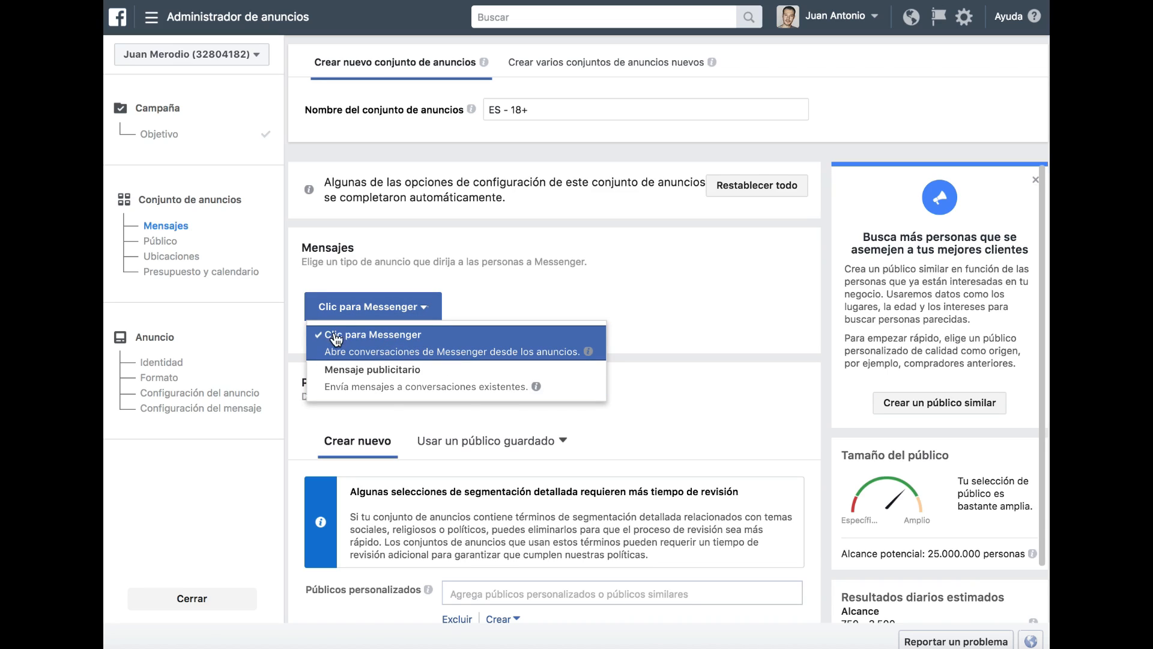
pyautogui.click(409, 335)
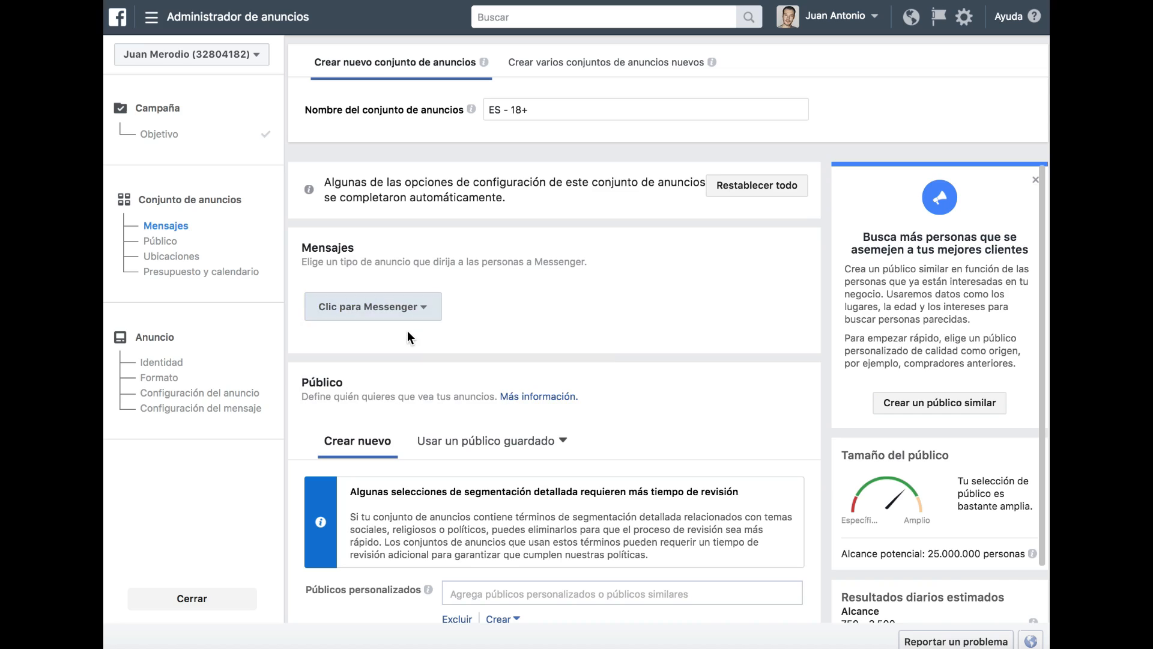
# - Set the audience location to Madrid, Comunidad de Madrid, limited to the current city only
pyautogui.scroll(-5, 533, 314)
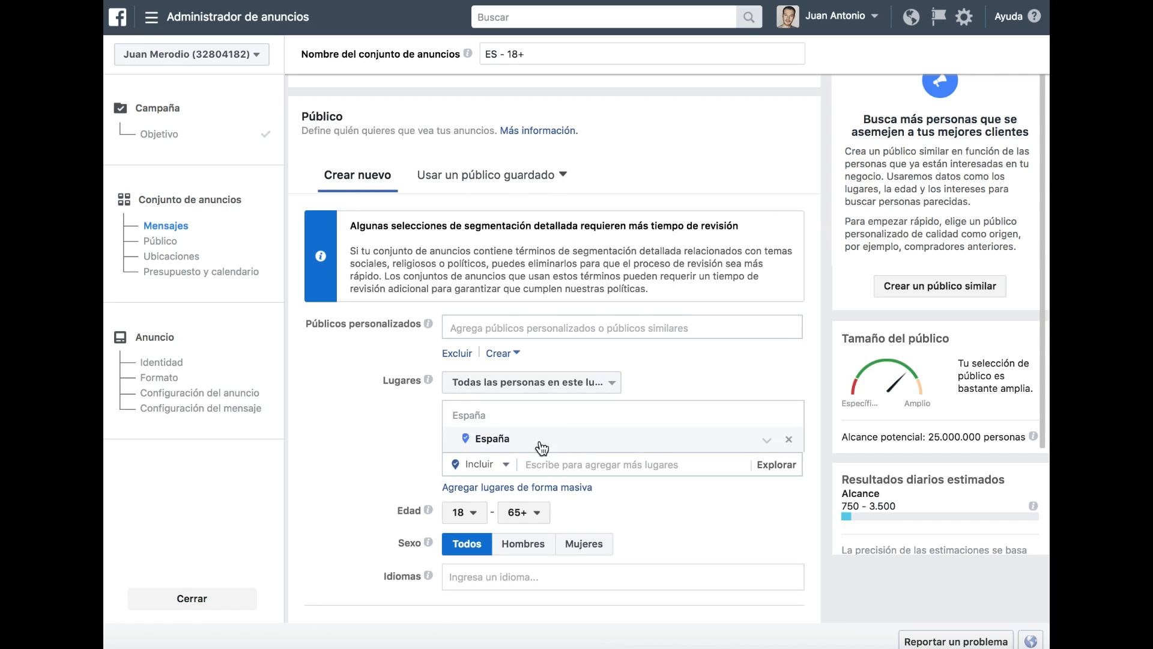
pyautogui.scroll(-1, 538, 477)
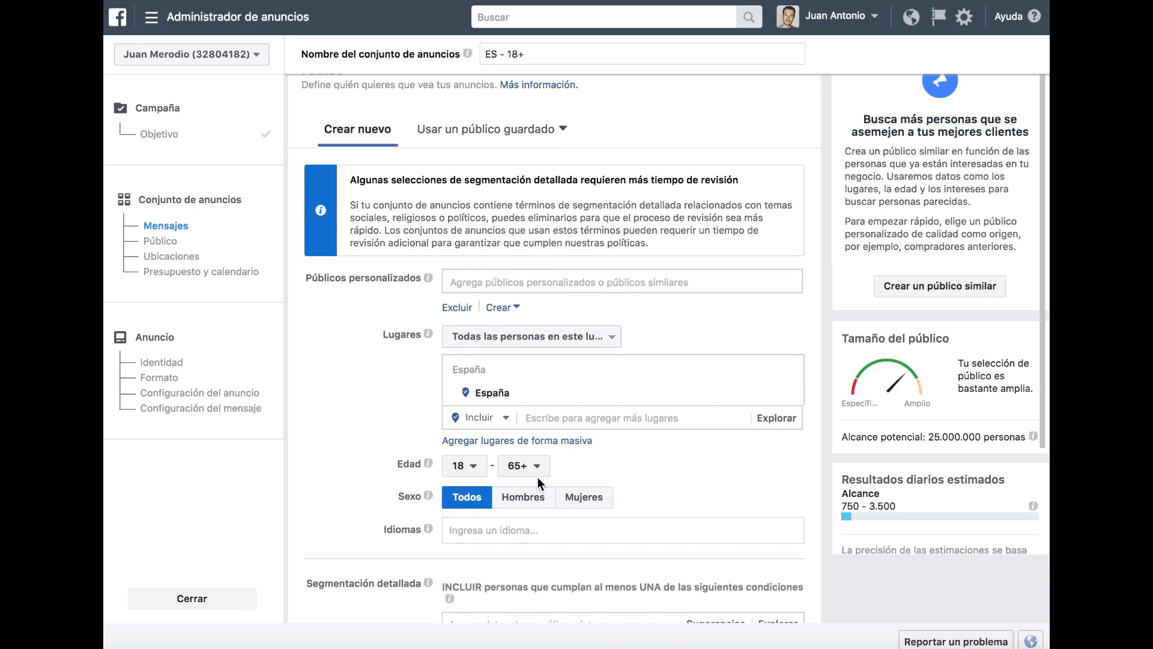
pyautogui.click(546, 416)
pyautogui.write('m')
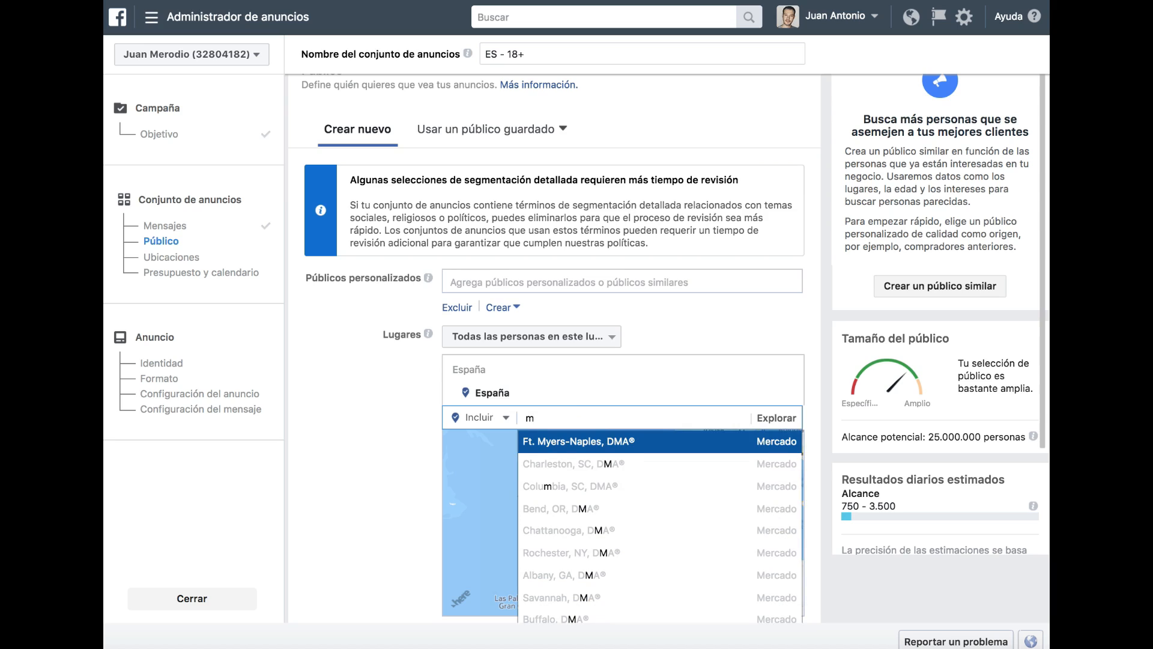
pyautogui.write('adrid')
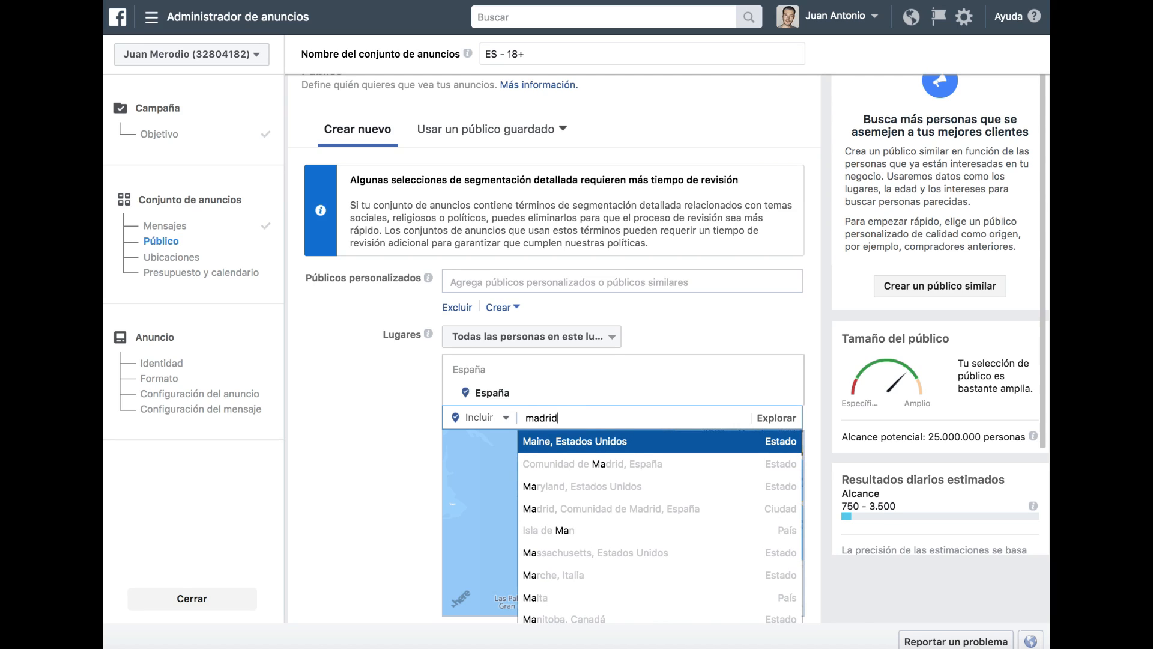
pyautogui.press('Return')
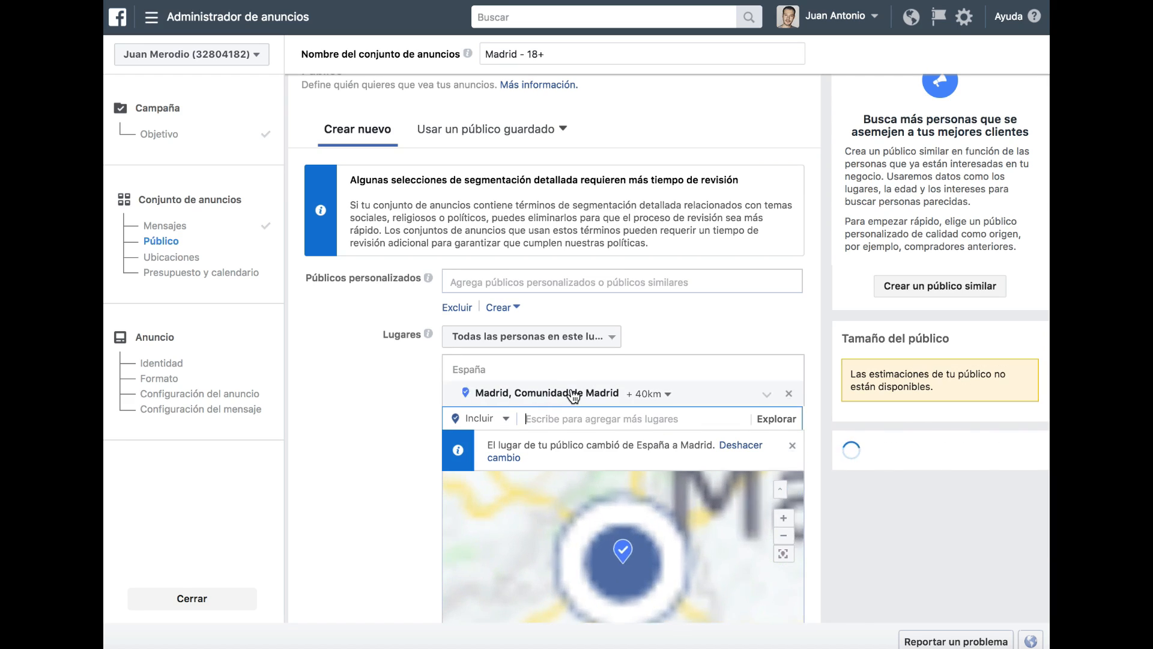
pyautogui.click(667, 395)
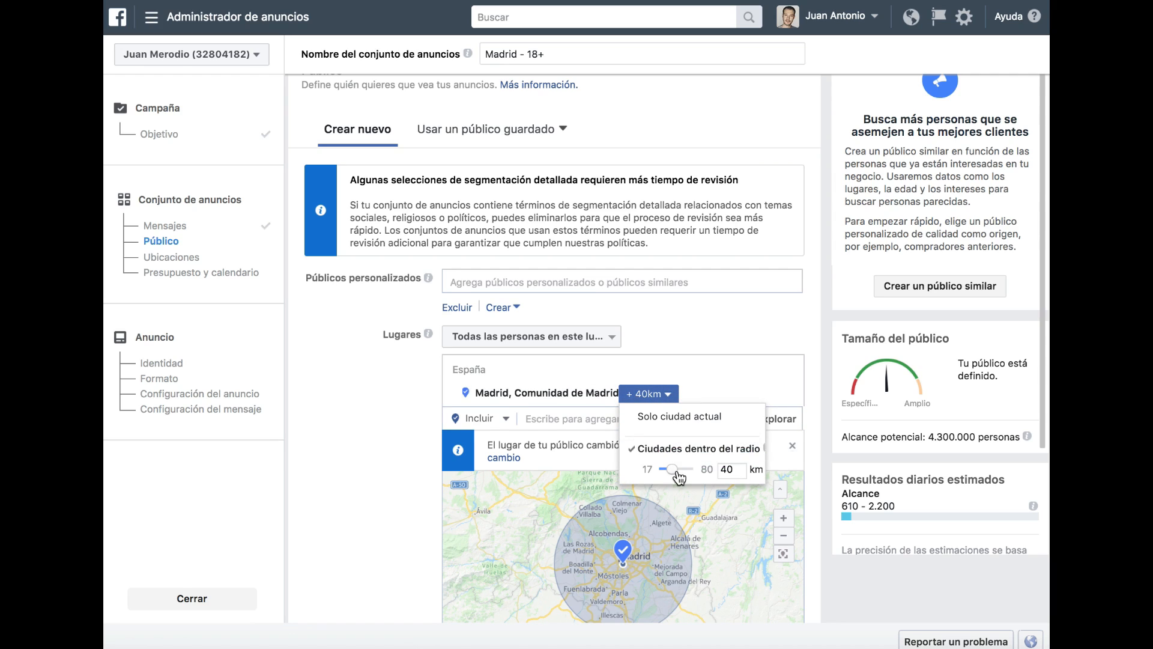
pyautogui.click(674, 417)
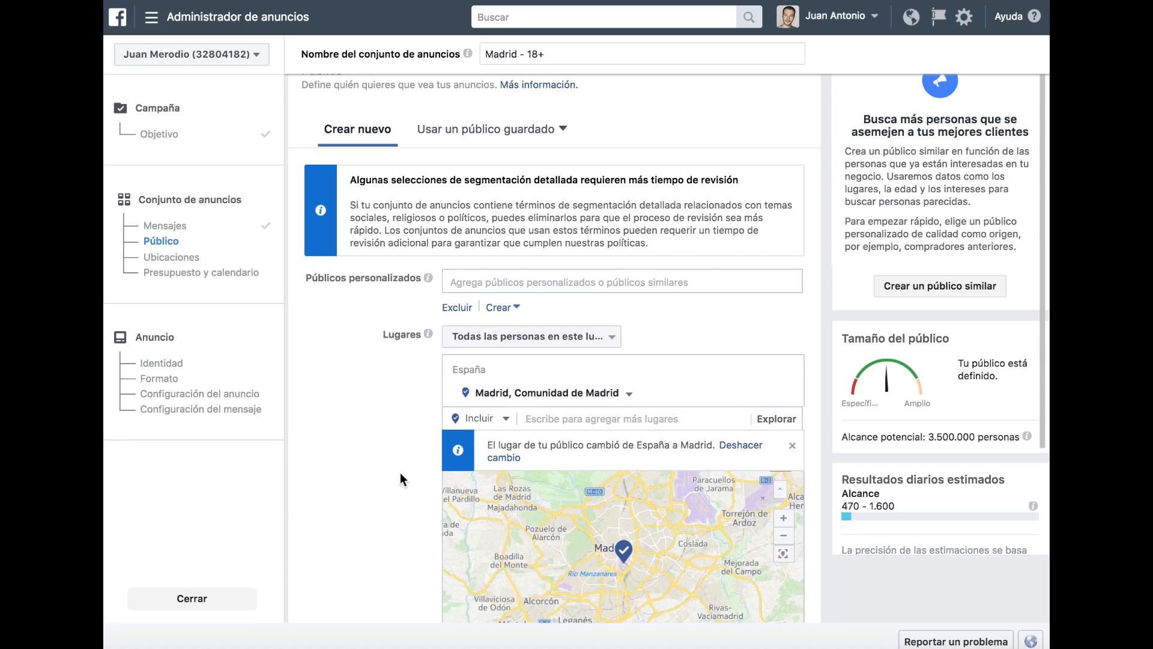
# - Restrict the audience to women aged 26 to 50
pyautogui.scroll(-3, 400, 473)
pyautogui.click(465, 519)
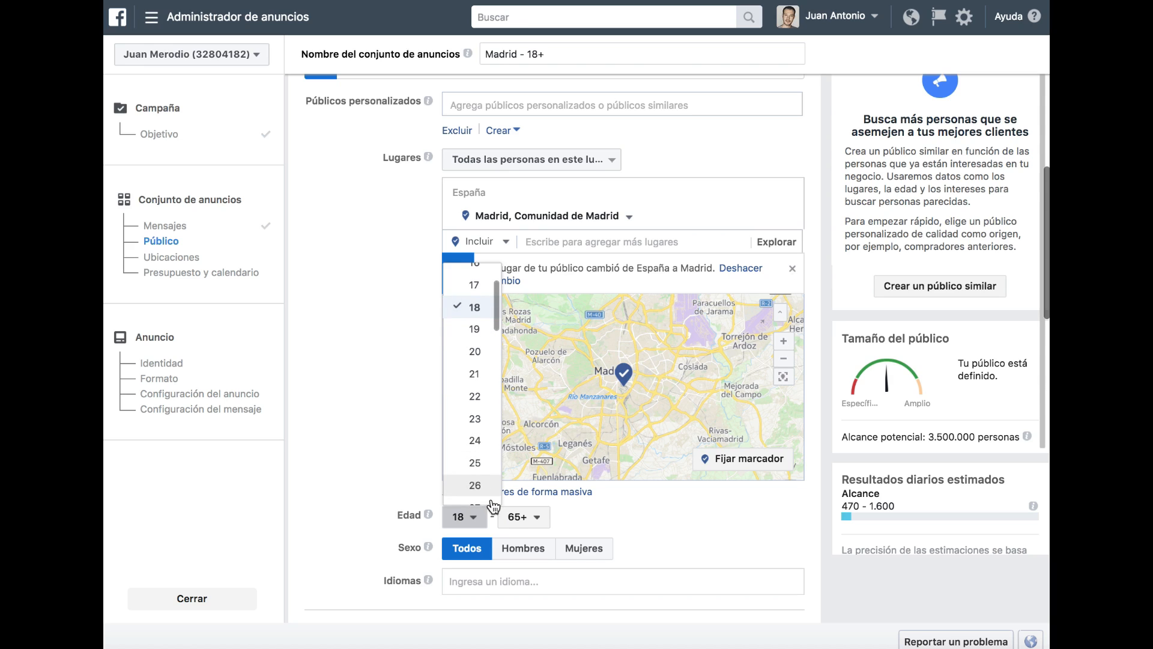
pyautogui.click(477, 495)
pyautogui.click(526, 517)
pyautogui.scroll(3, 529, 354)
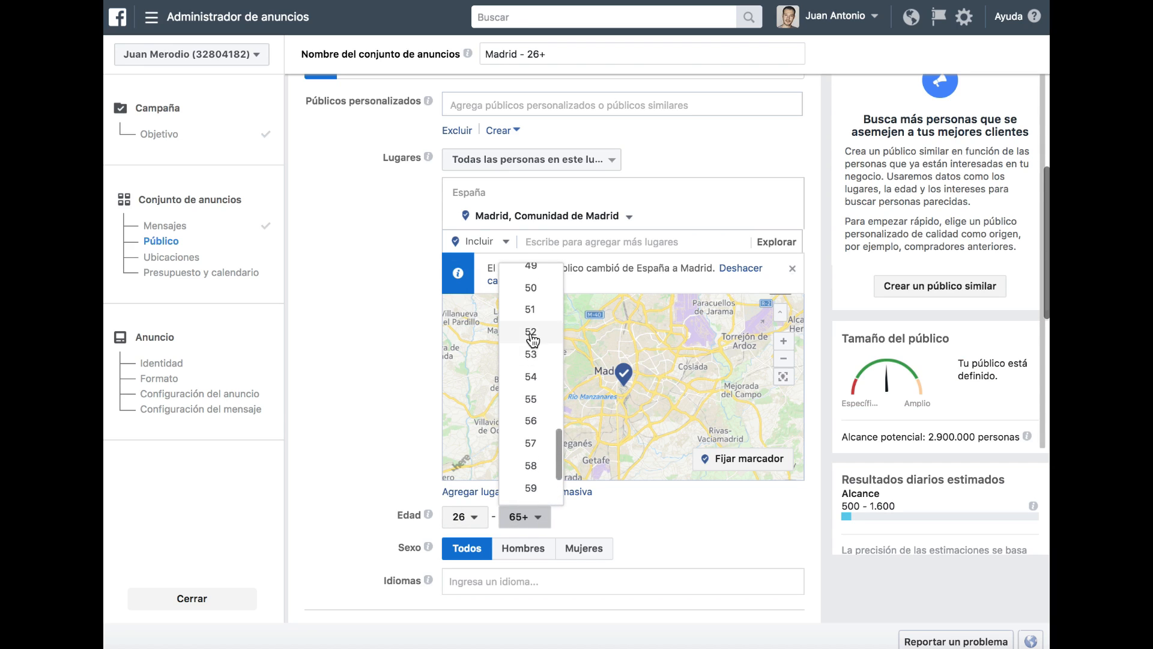
pyautogui.click(531, 287)
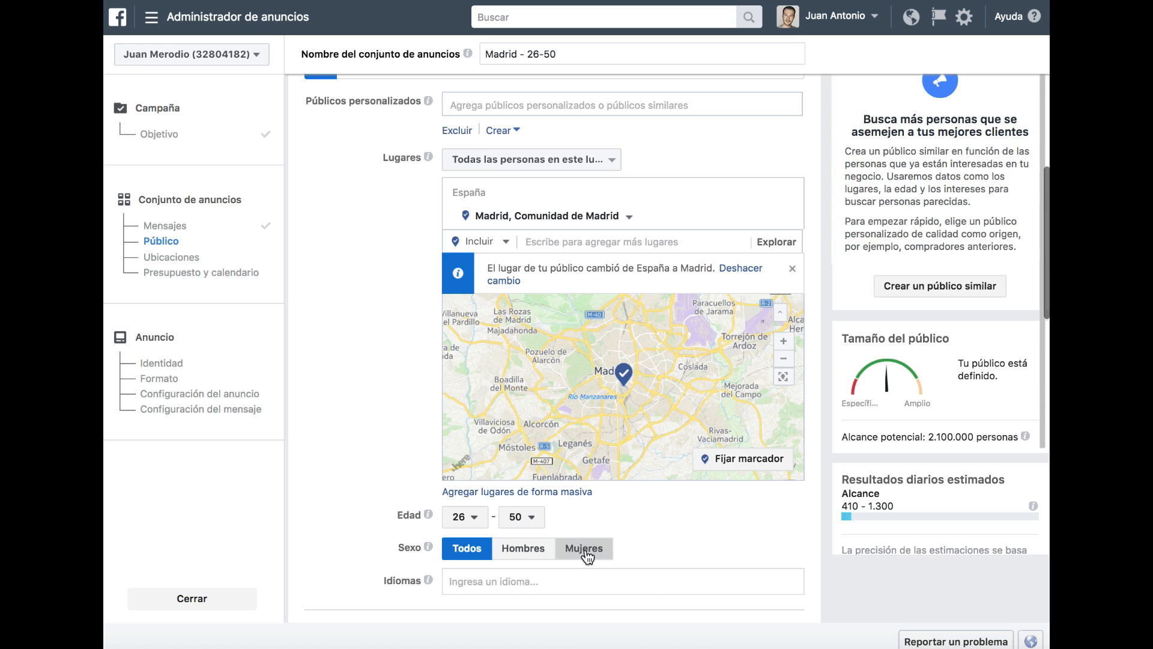
pyautogui.click(584, 548)
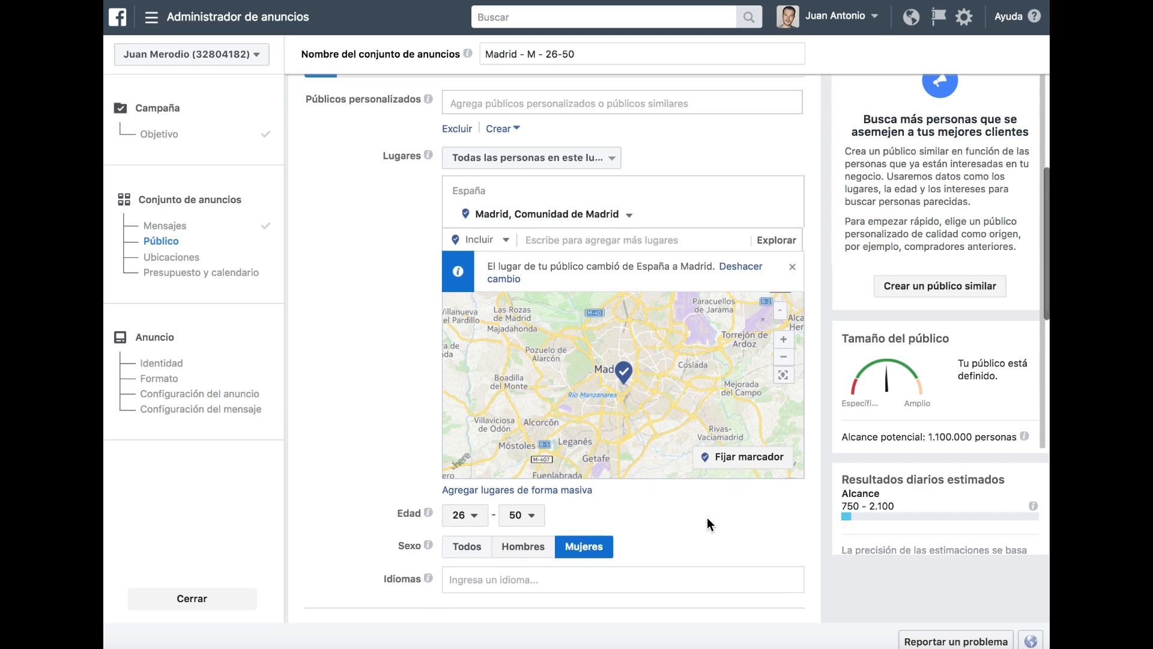
# - Switch the ad placements to manual editing and exclude Instagram Noticias
pyautogui.scroll(-3, 708, 518)
pyautogui.scroll(-6, 707, 517)
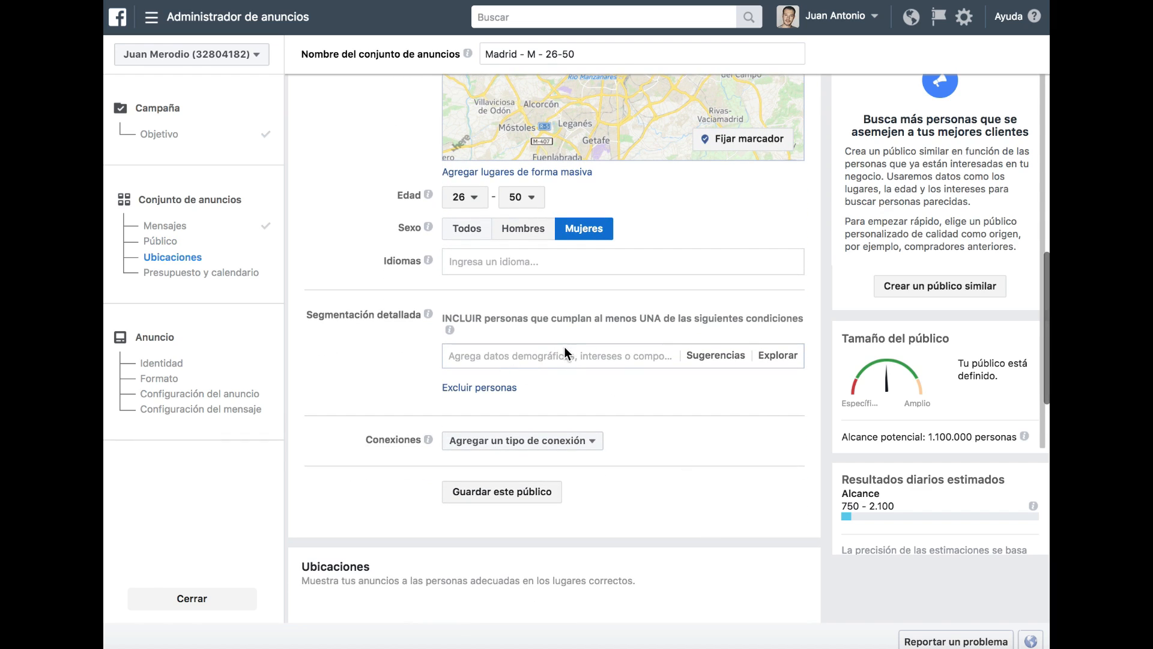
pyautogui.scroll(-10, 562, 351)
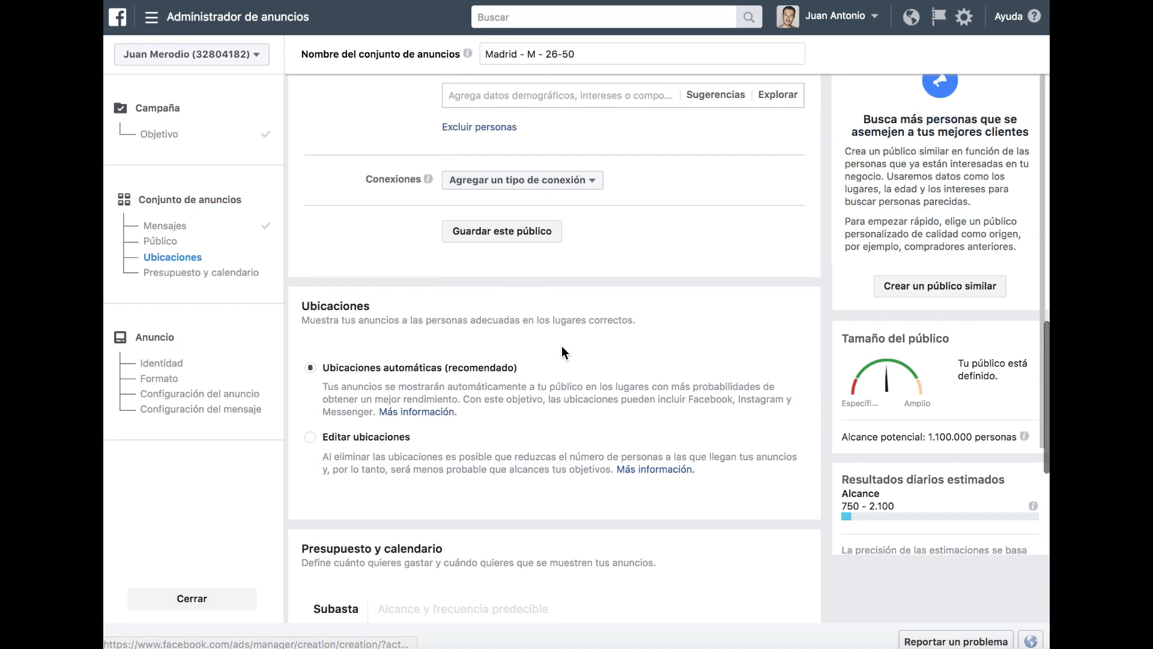
pyautogui.scroll(1, 334, 281)
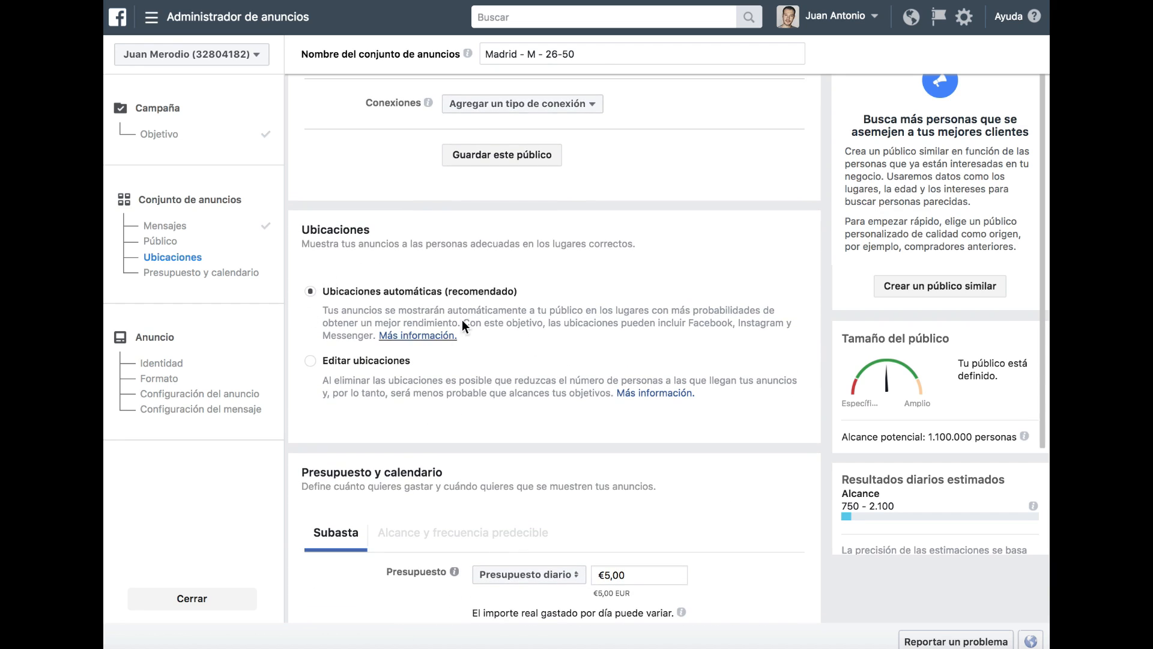
pyautogui.click(311, 361)
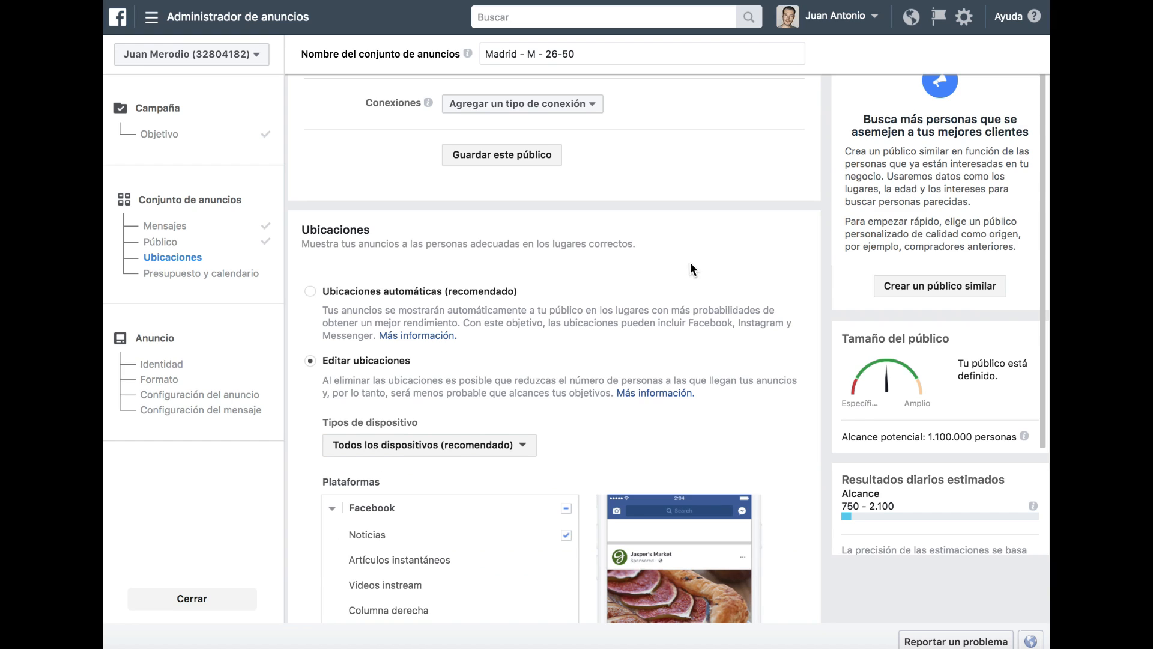
pyautogui.scroll(-6, 694, 262)
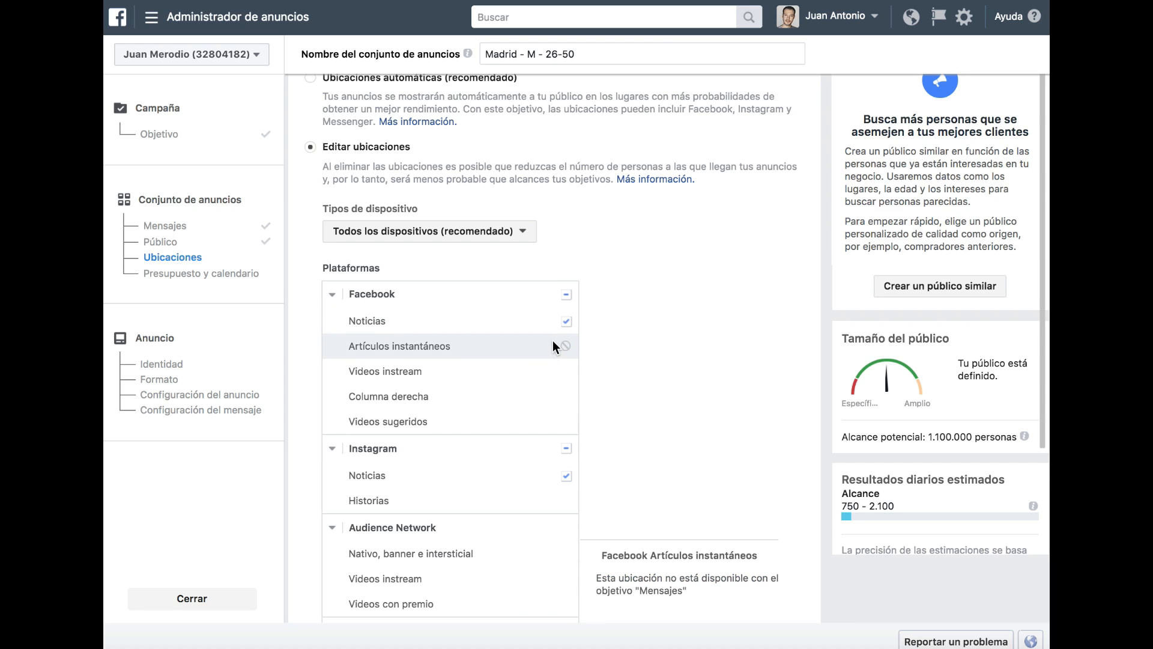
pyautogui.scroll(-1, 552, 340)
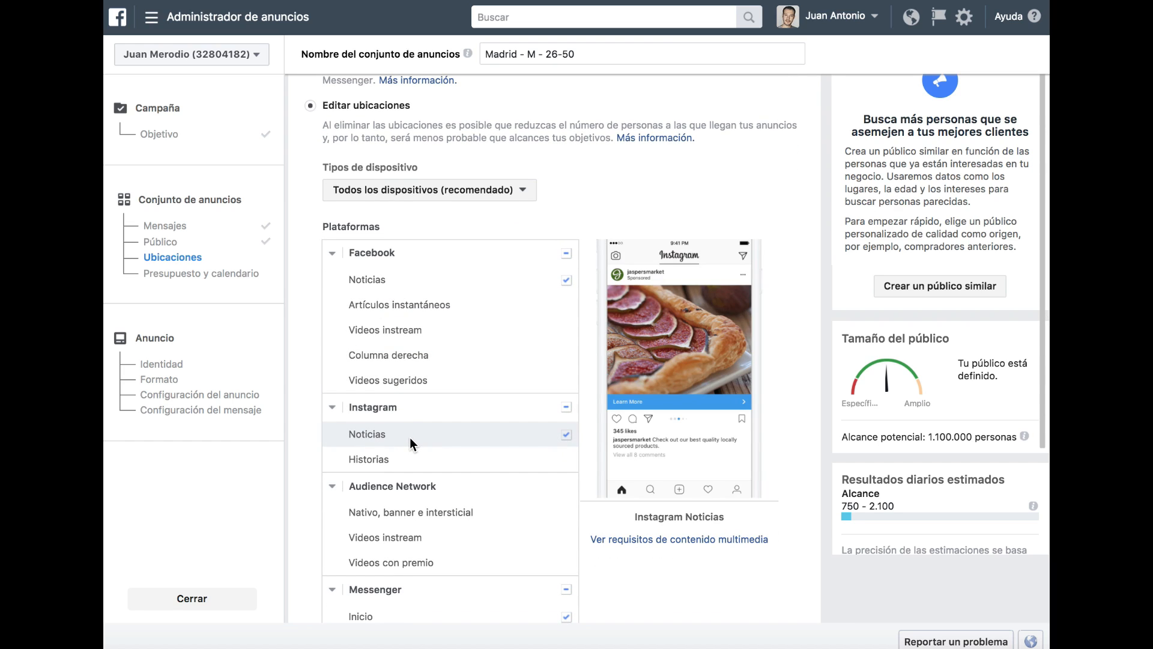
pyautogui.click(567, 435)
# - Check the budget type options, keep the daily budget of €5,00, and continue to the ad setup
pyautogui.scroll(-2, 561, 446)
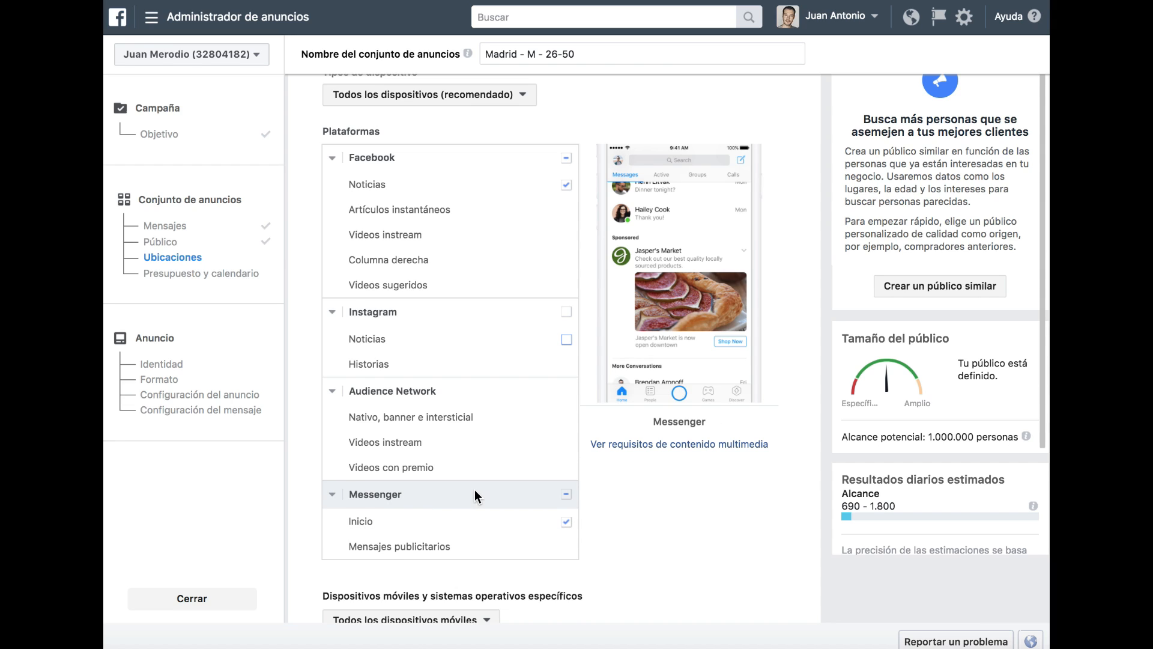
pyautogui.scroll(-3, 475, 491)
pyautogui.scroll(-5, 474, 436)
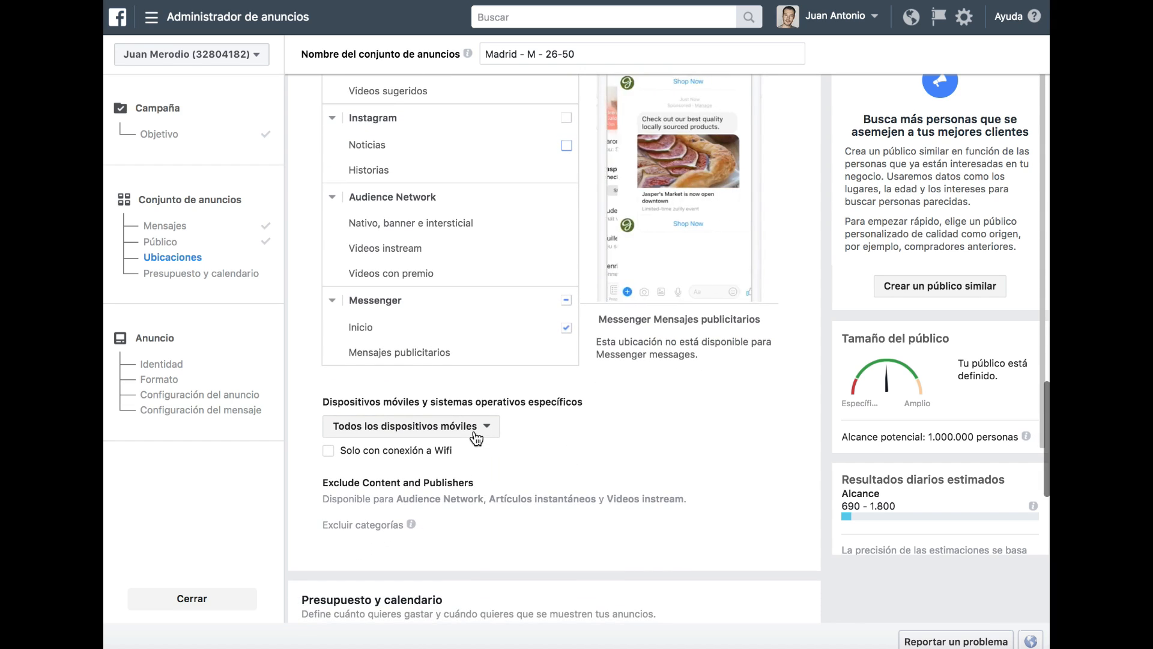
pyautogui.scroll(-5, 474, 430)
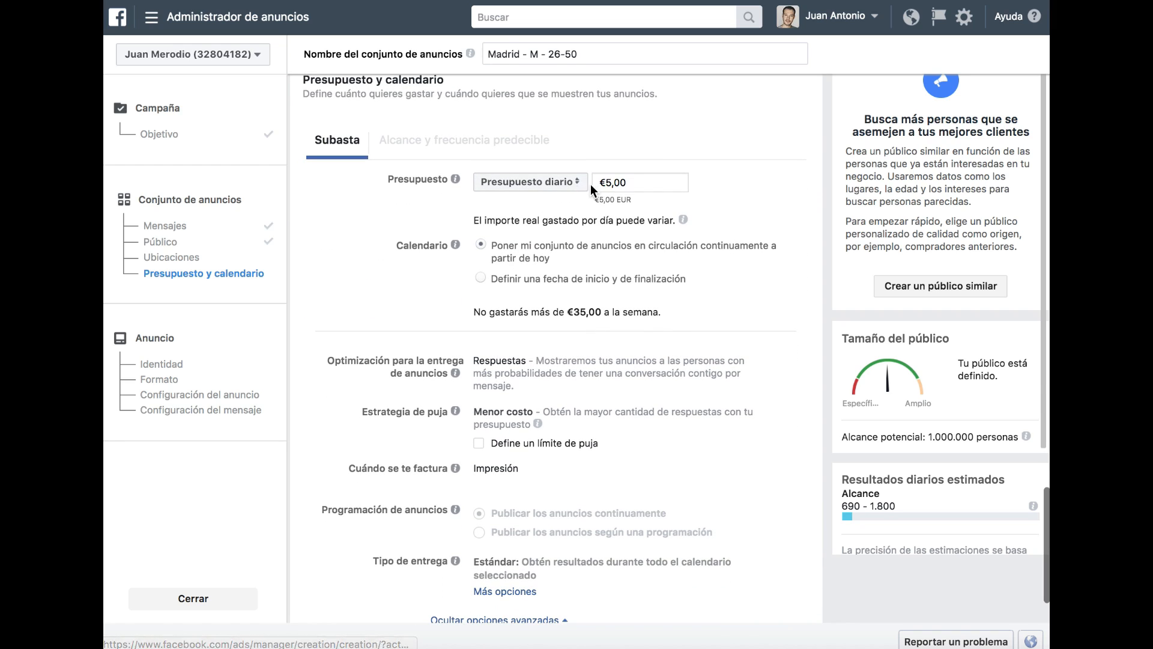
pyautogui.click(548, 185)
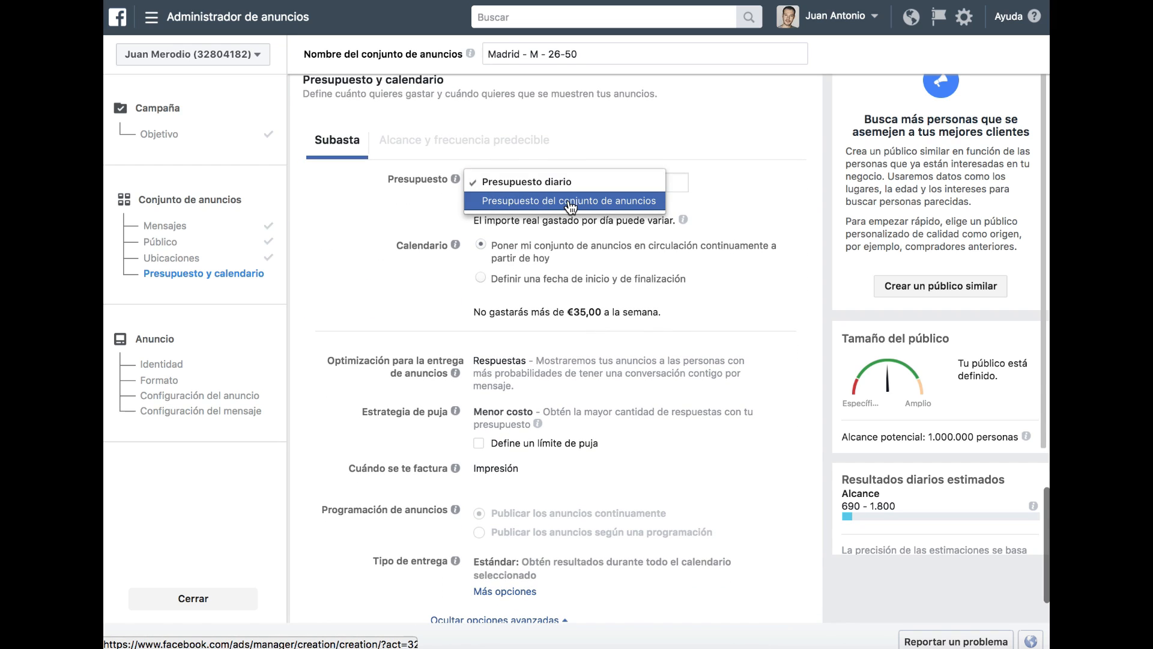
pyautogui.click(370, 228)
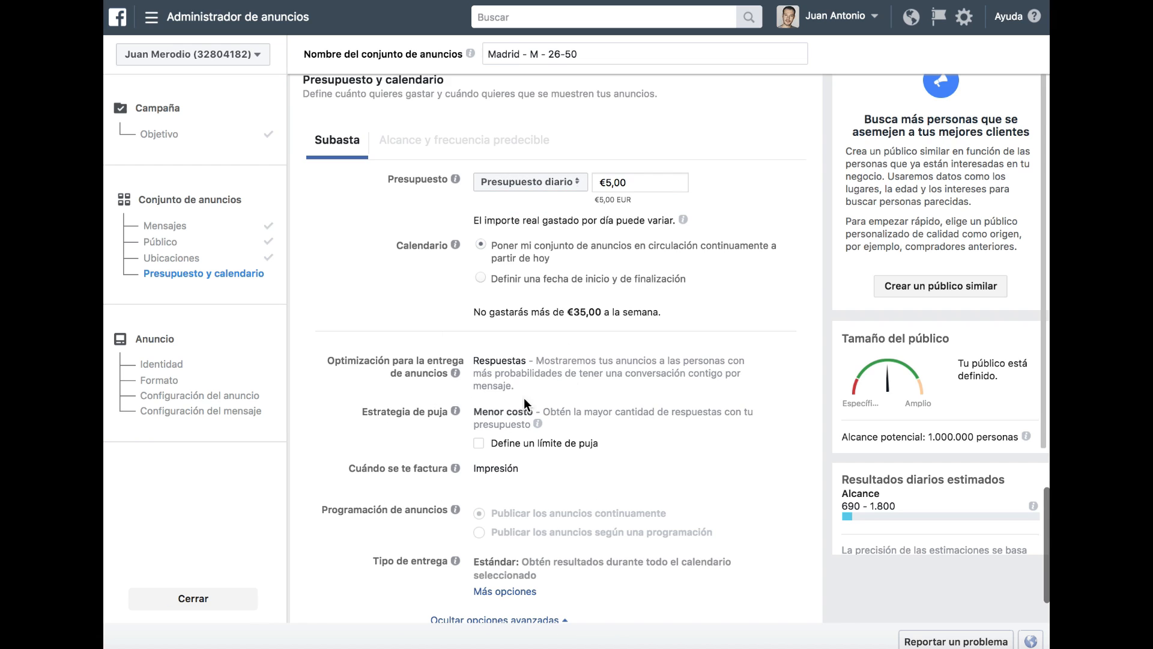
pyautogui.scroll(-3, 542, 395)
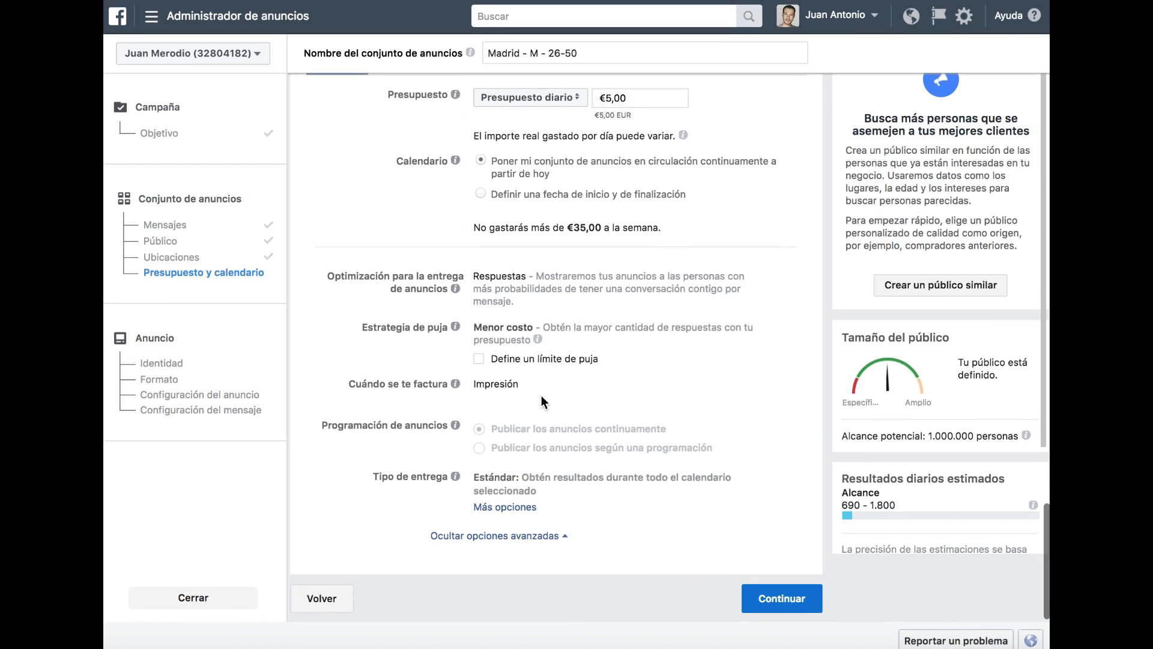
pyautogui.click(802, 591)
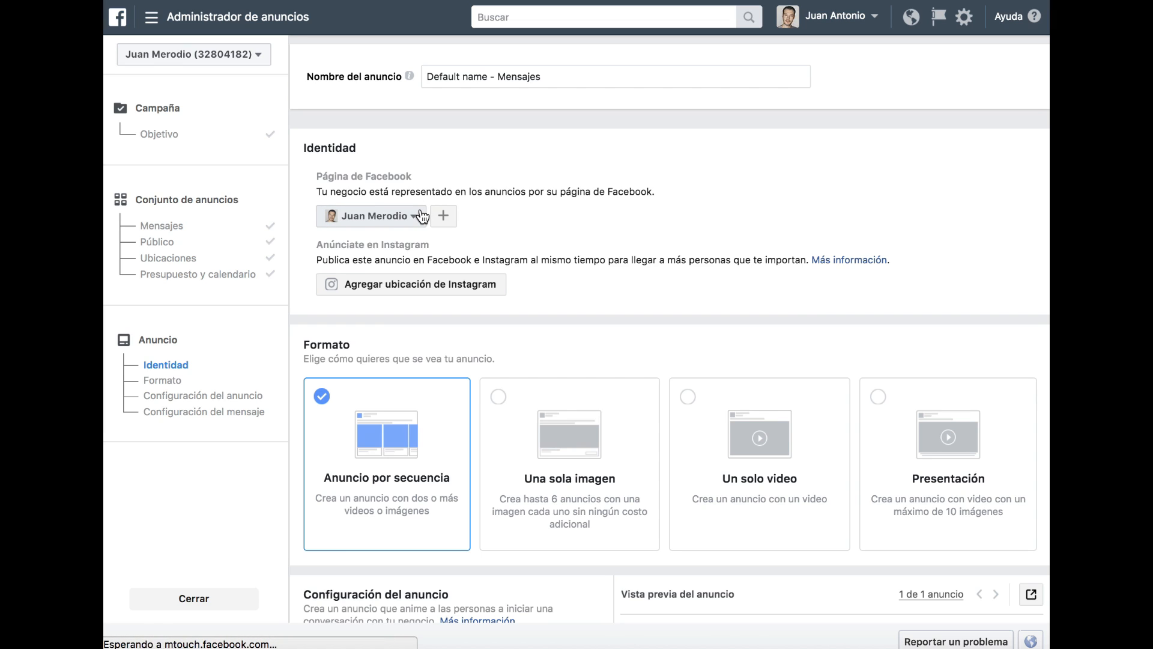
# - Choose the single image format for the ad
pyautogui.scroll(-1, 589, 283)
pyautogui.scroll(-5, 590, 283)
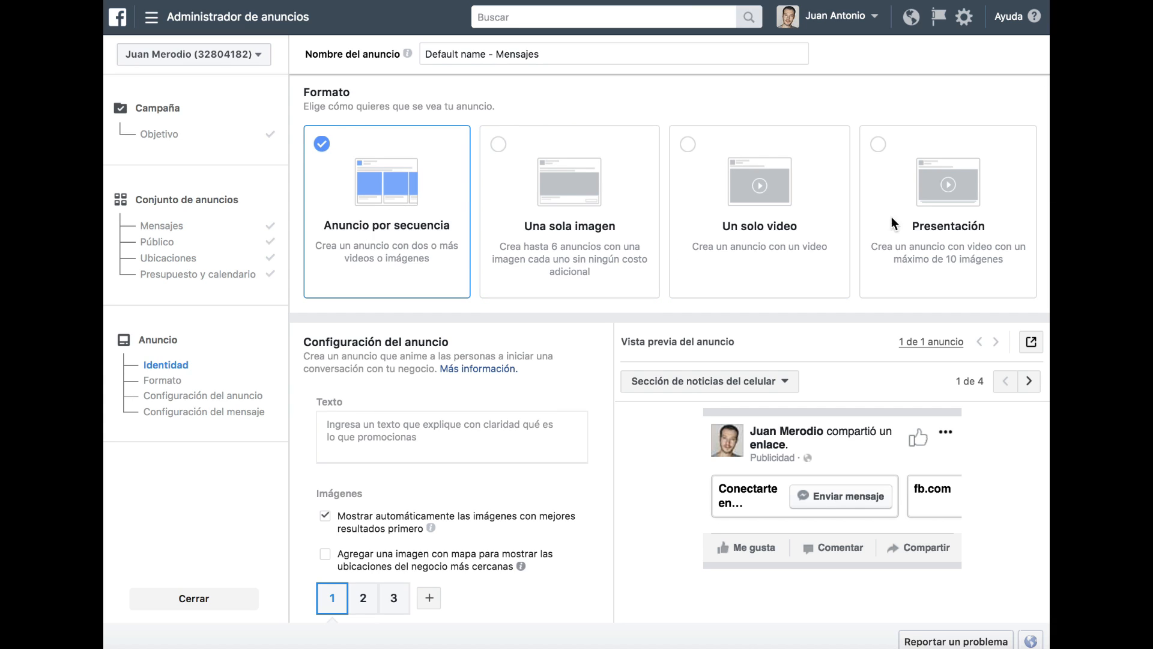
pyautogui.click(616, 226)
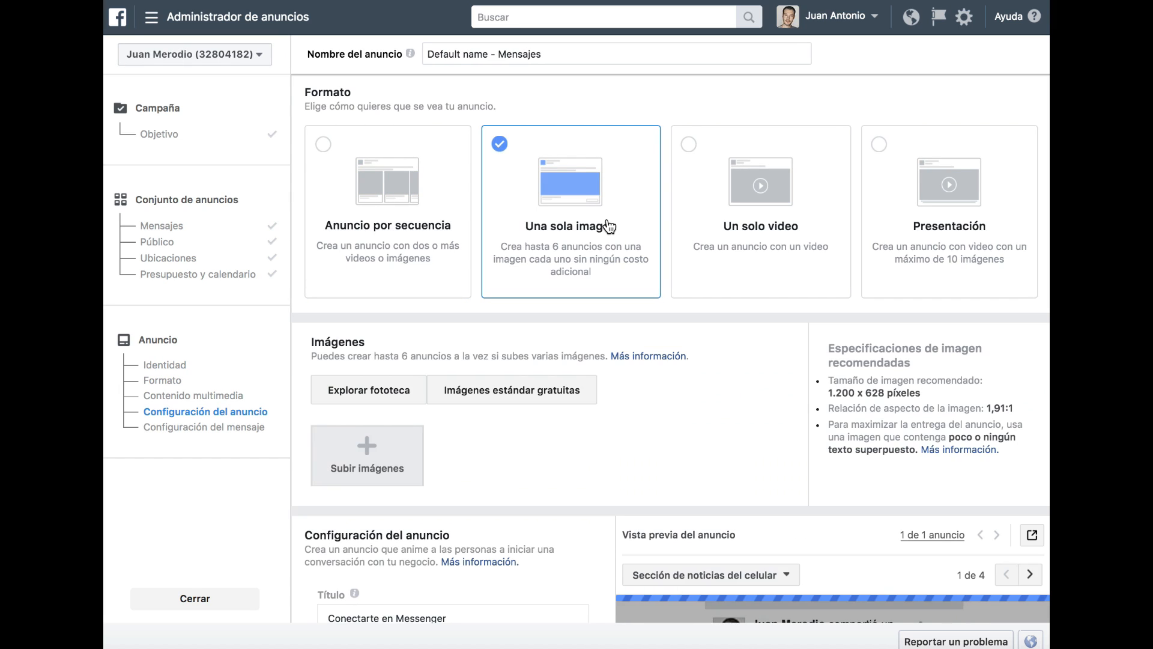
# - Add the "Curso Online" image from the image library to the ad
pyautogui.scroll(-3, 633, 347)
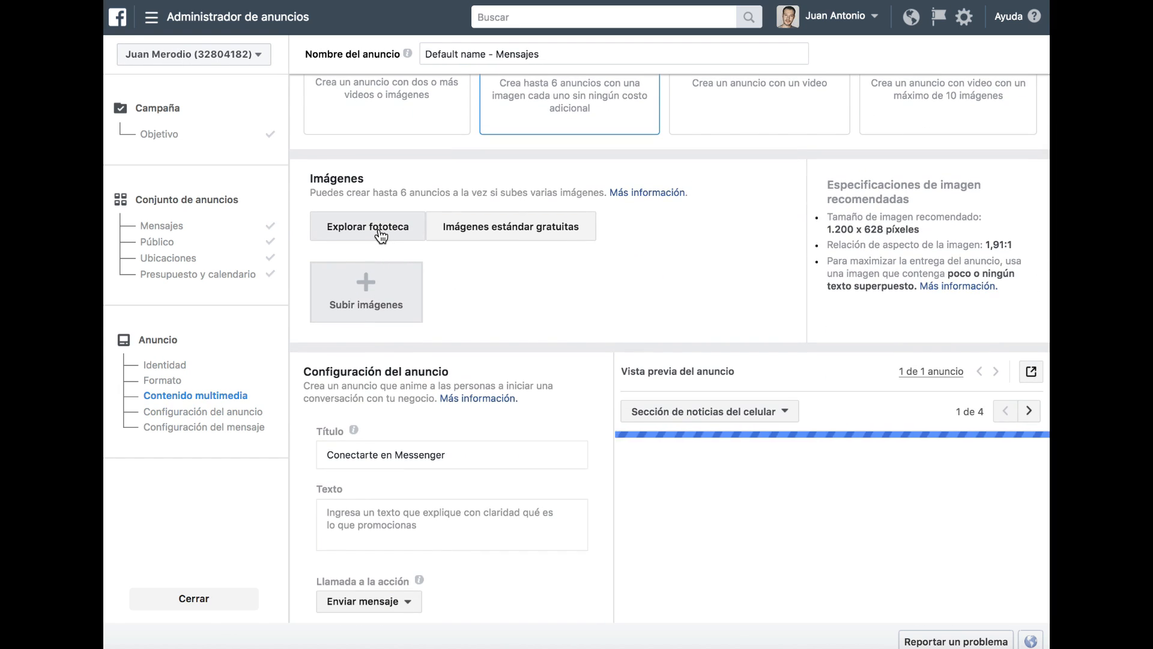
pyautogui.click(378, 228)
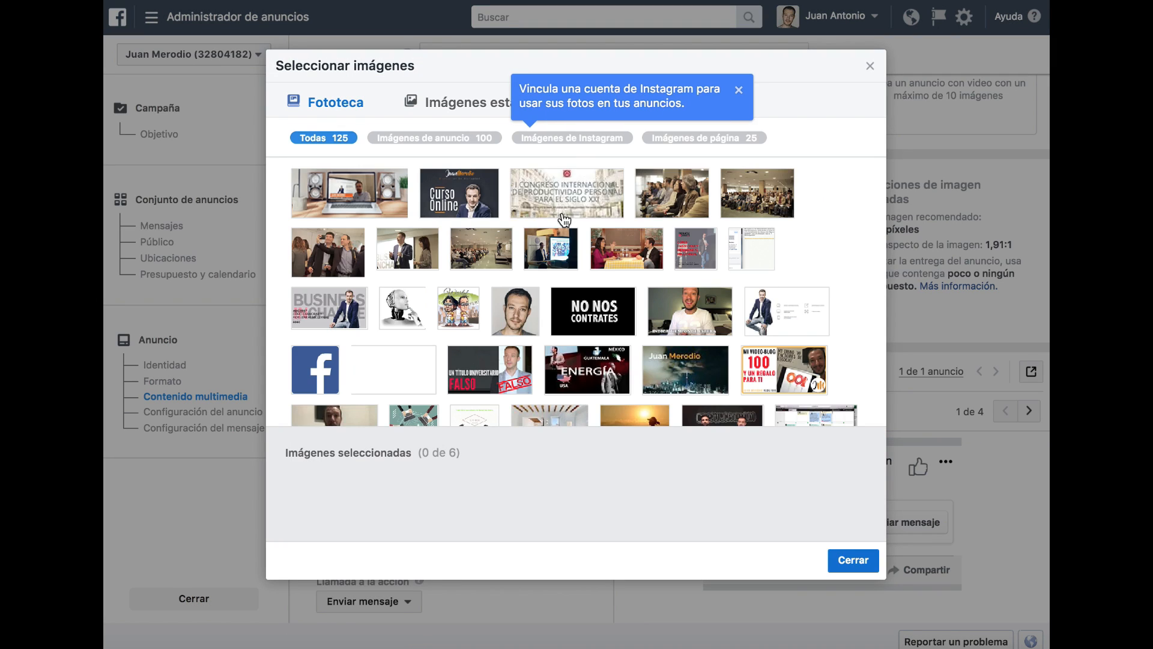
pyautogui.click(473, 184)
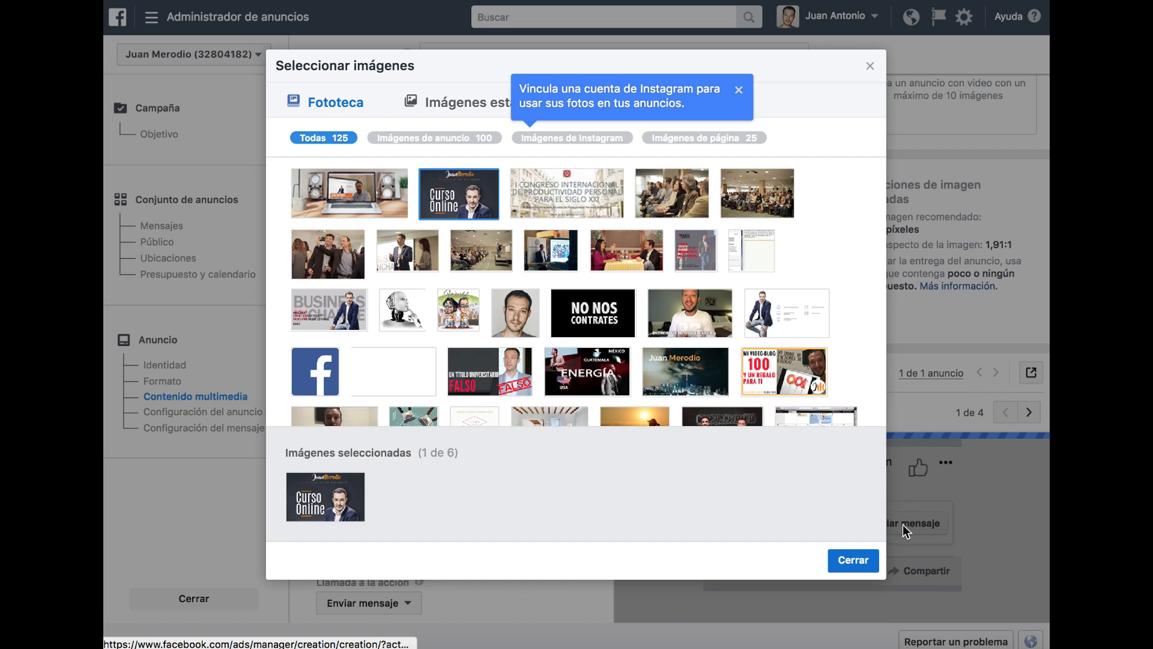
pyautogui.click(858, 561)
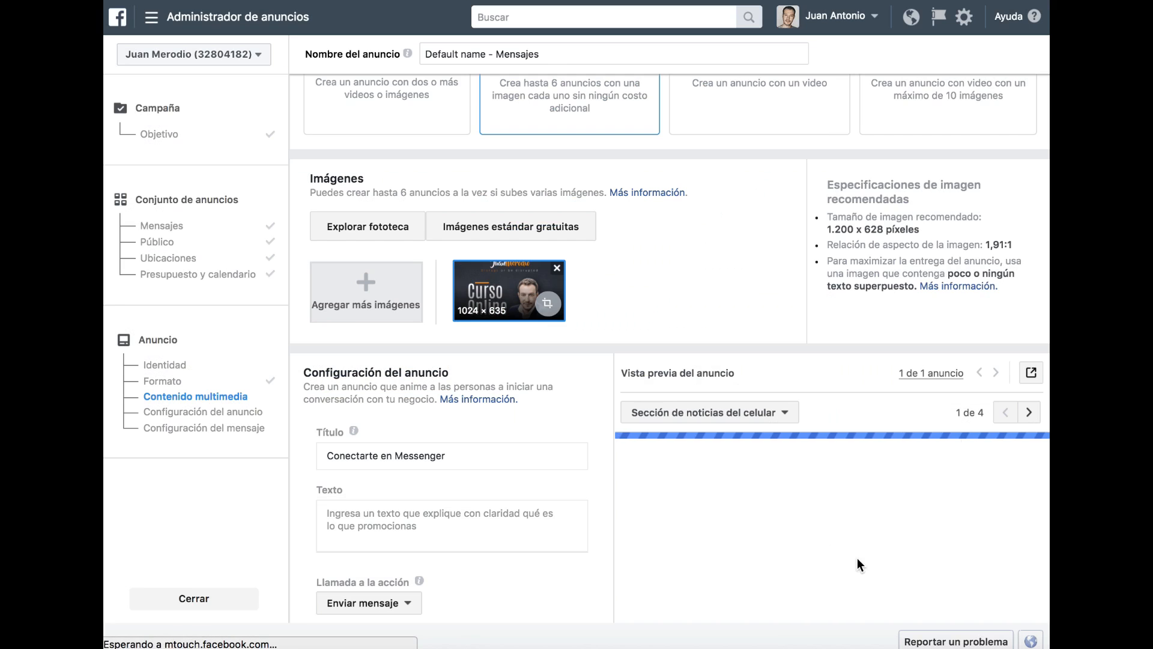
# - Set the ad's title to "Titulo 1" and its text to "Texto descriptivo"
pyautogui.scroll(-3, 755, 279)
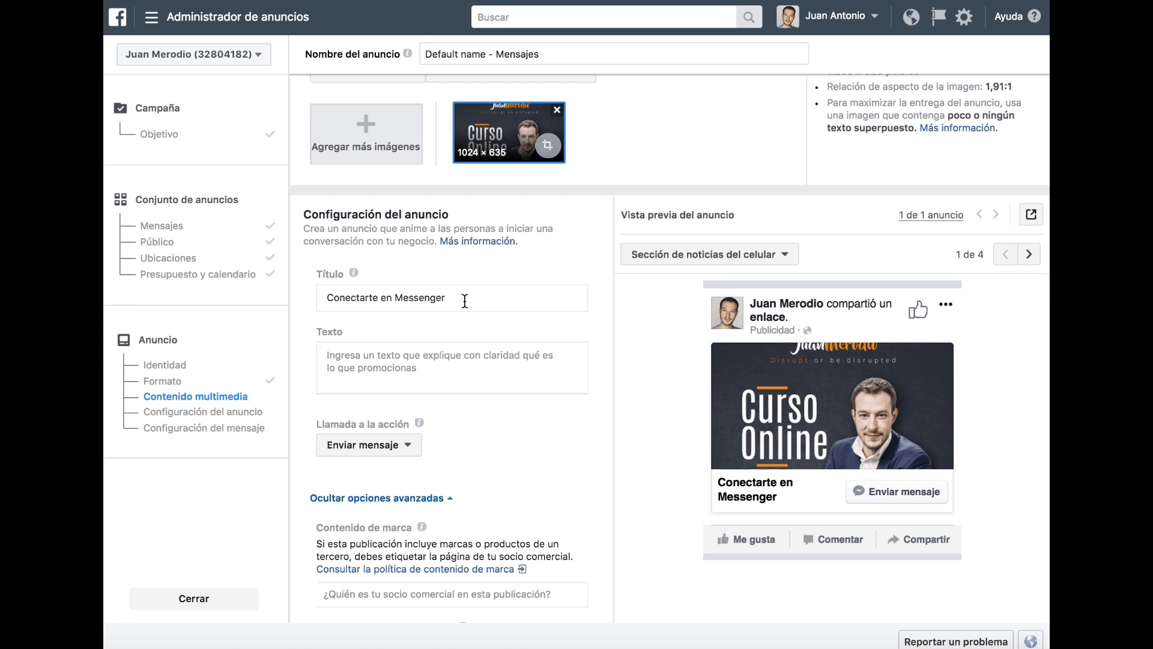
pyautogui.moveTo(466, 300); pyautogui.dragTo(329, 298)
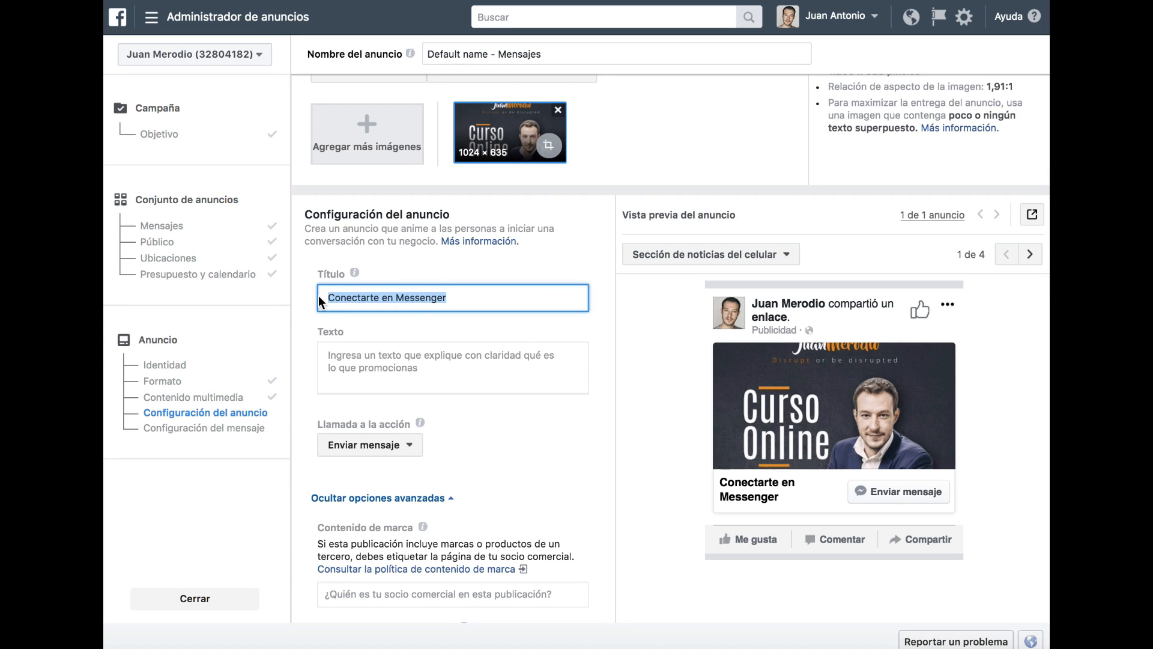
pyautogui.write('Titulo 1')
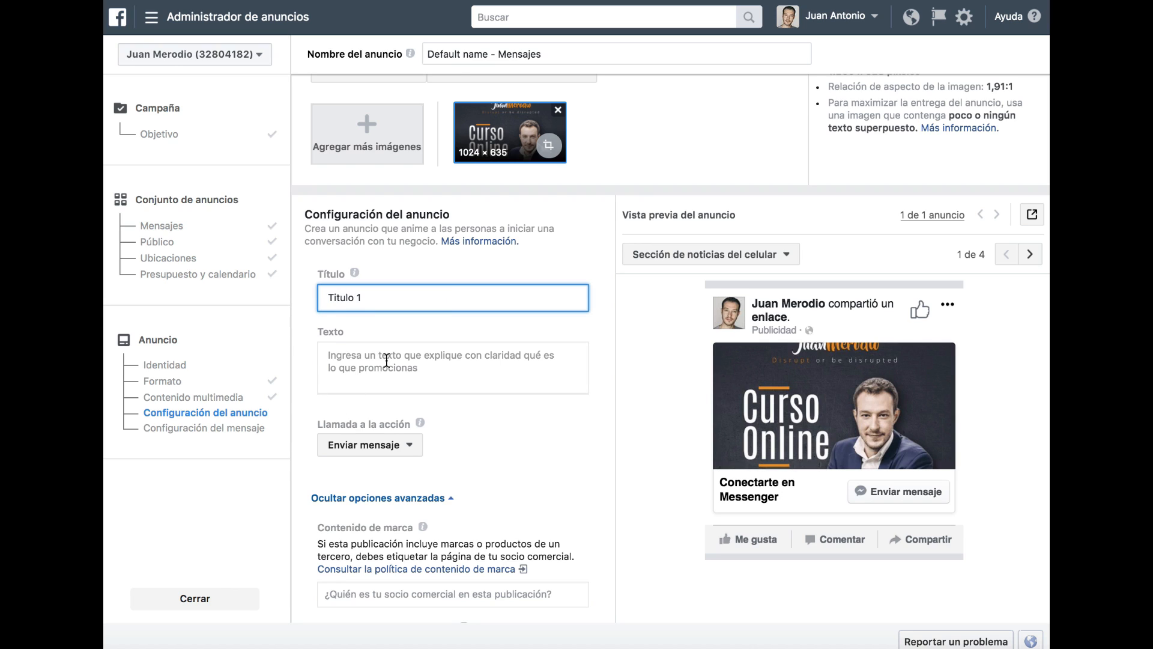
pyautogui.click(387, 360)
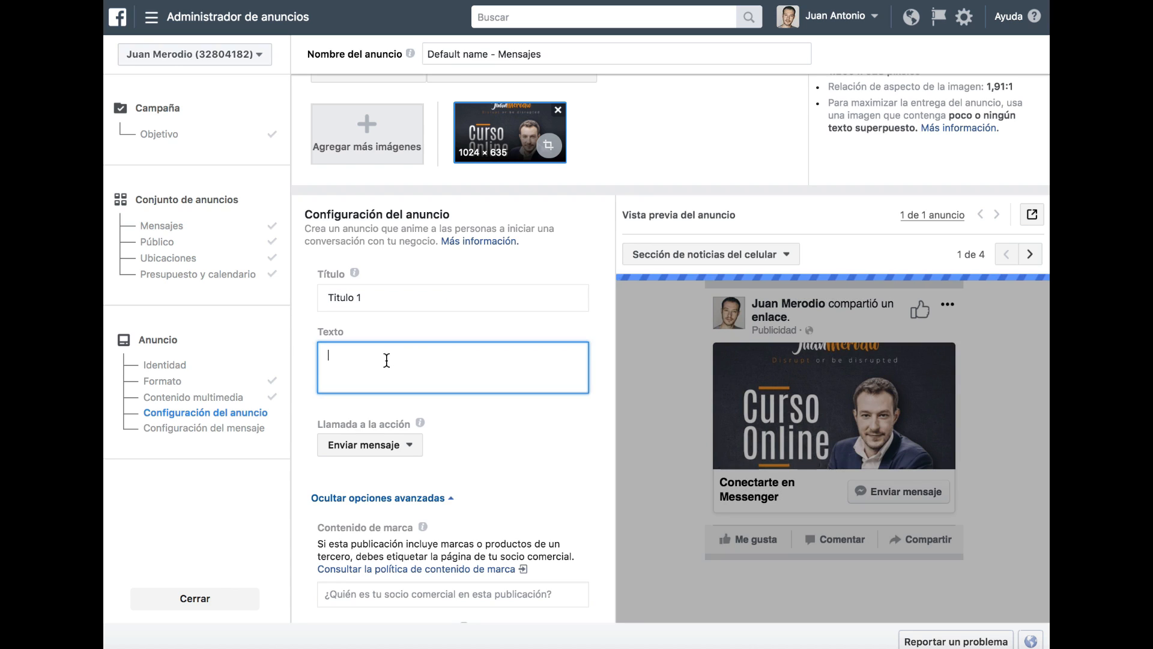
pyautogui.write('Texto descriptivo')
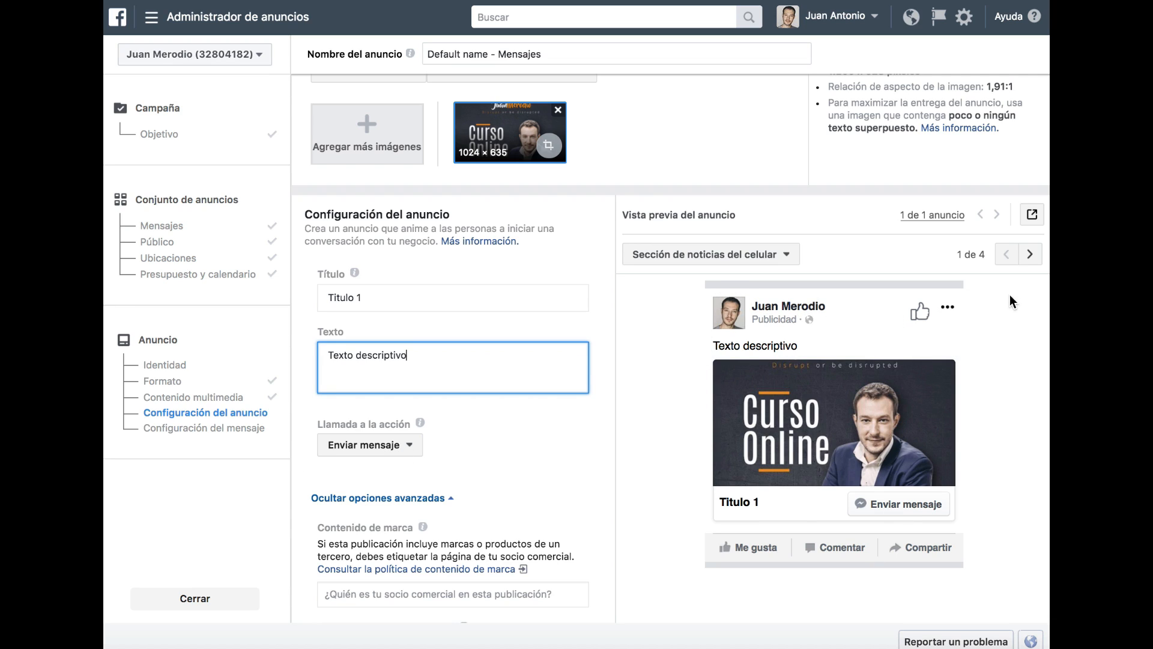
# - Preview the ad on a basic phone, in the desktop news feed and on the Messenger home screen
pyautogui.click(1031, 256)
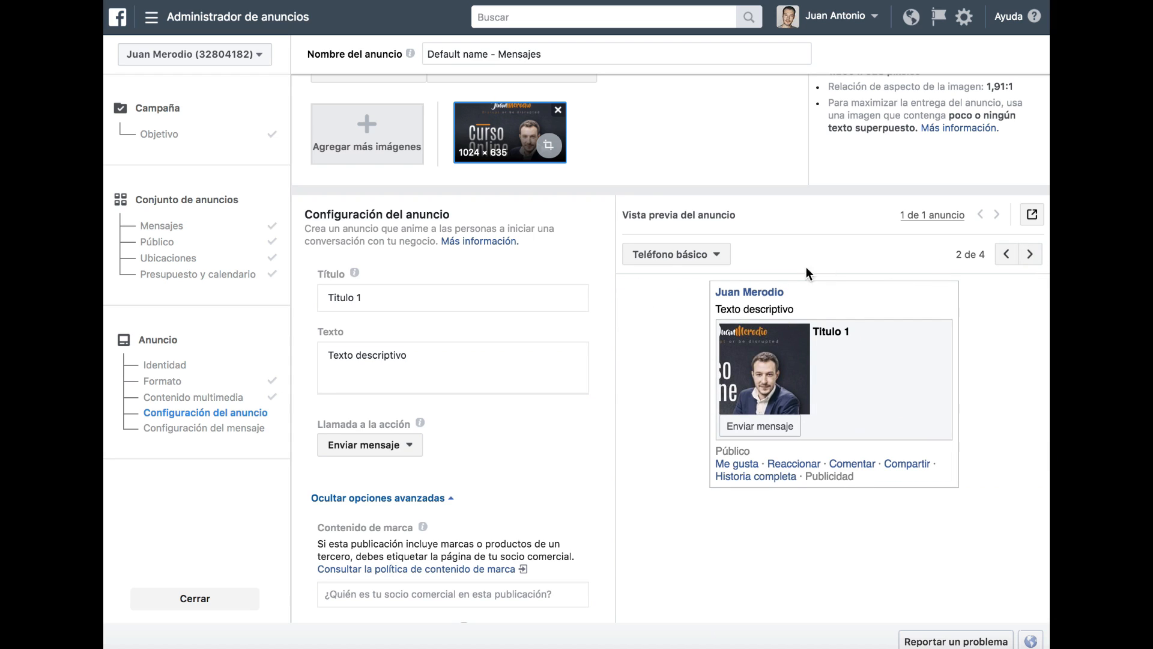
pyautogui.click(1030, 254)
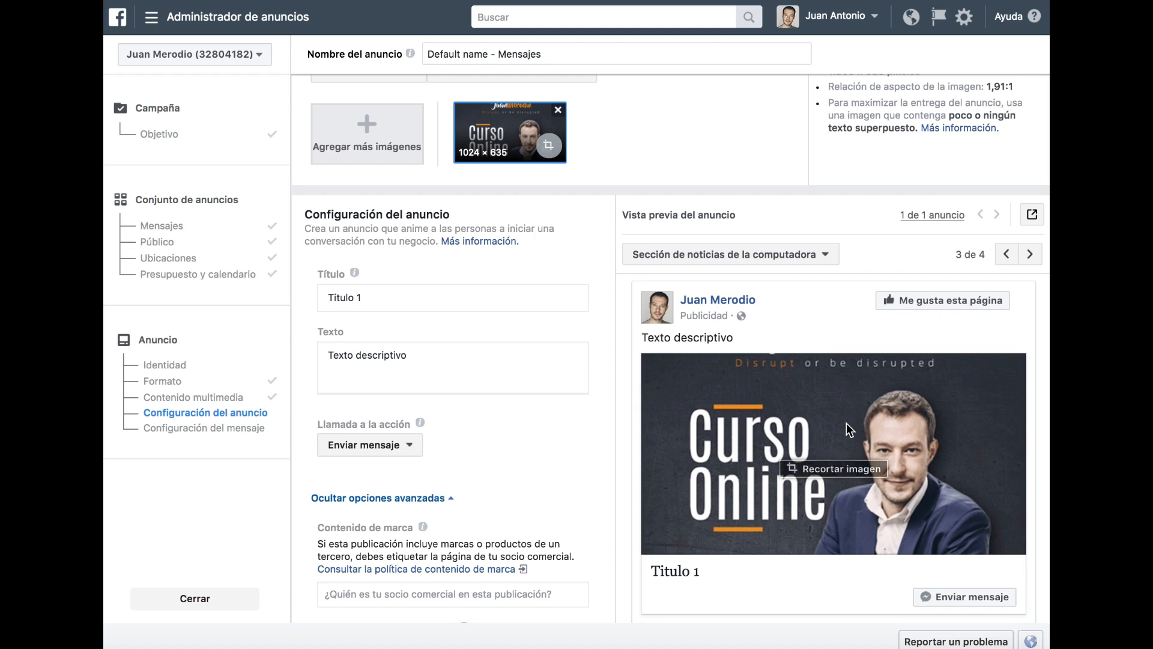
pyautogui.scroll(-1, 846, 423)
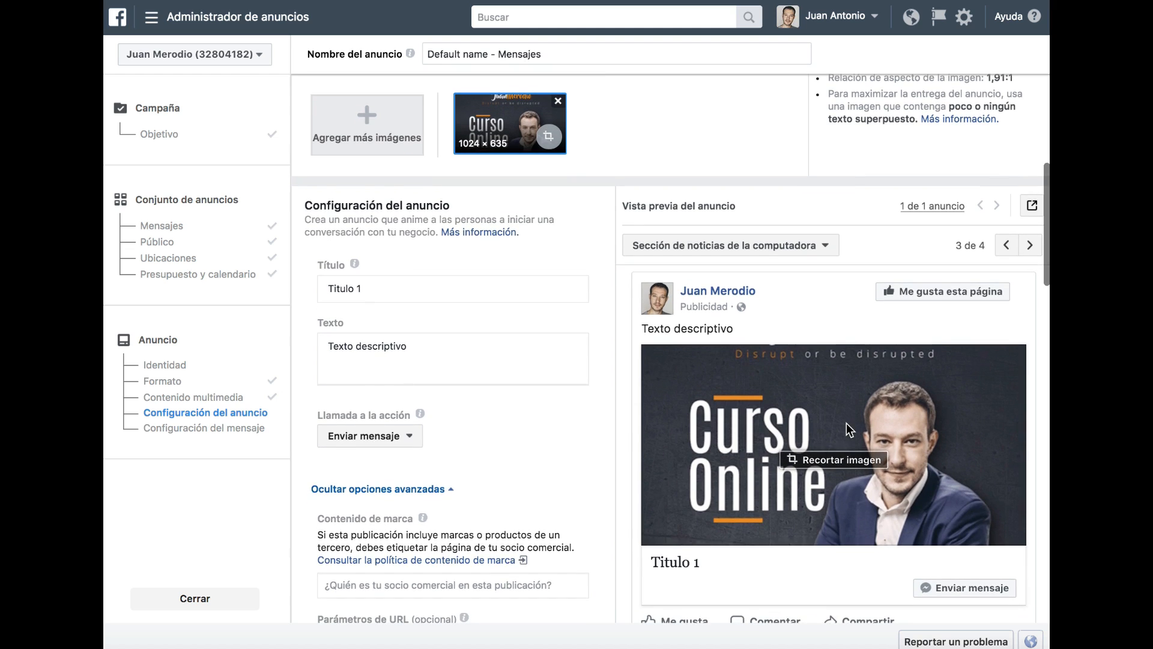
pyautogui.click(1023, 248)
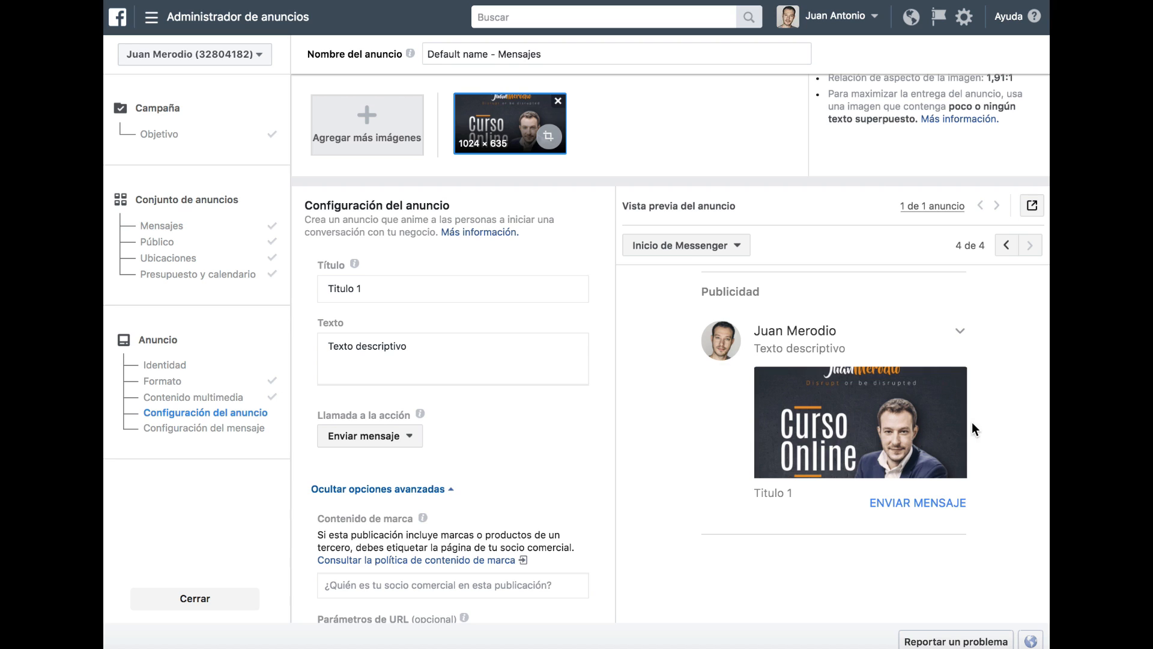
# - Review the ad's advanced options, including branded content, URL parameters and the Facebook pixel conversion tracking
pyautogui.scroll(-5, 495, 524)
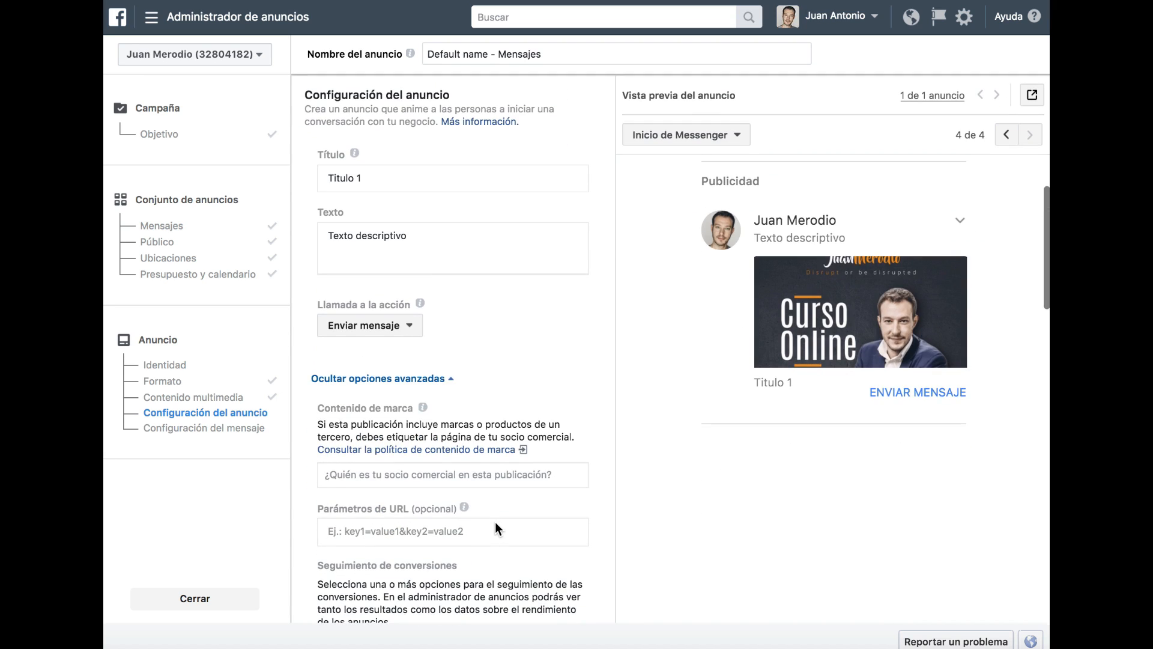
pyautogui.scroll(-2, 495, 524)
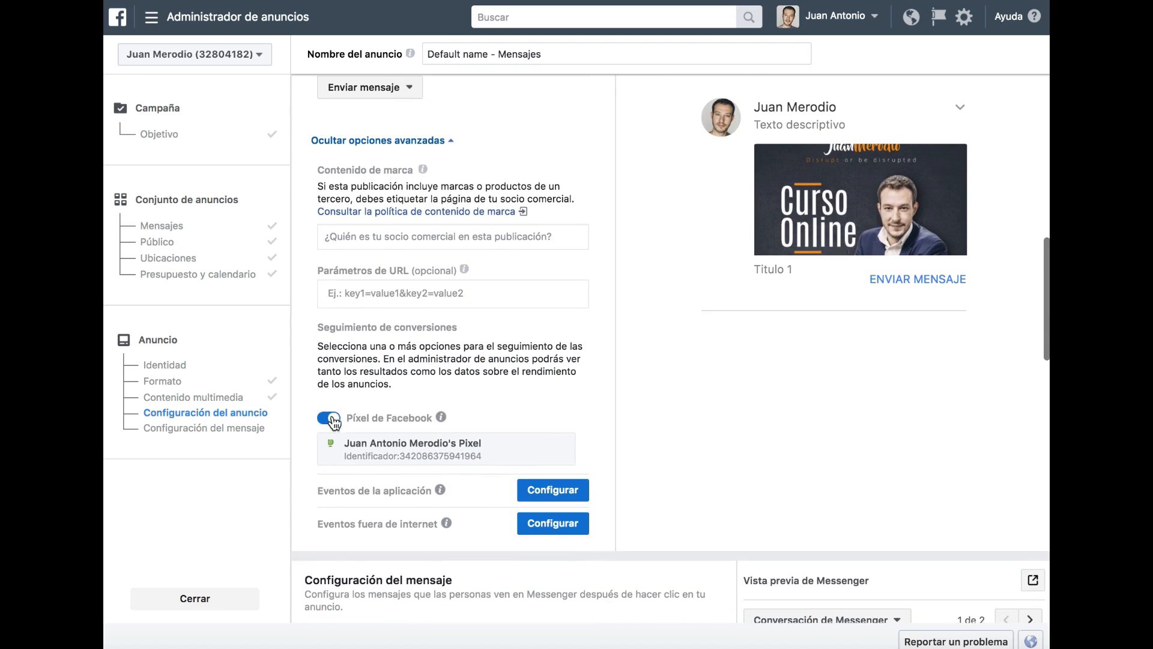
pyautogui.moveTo(438, 410)
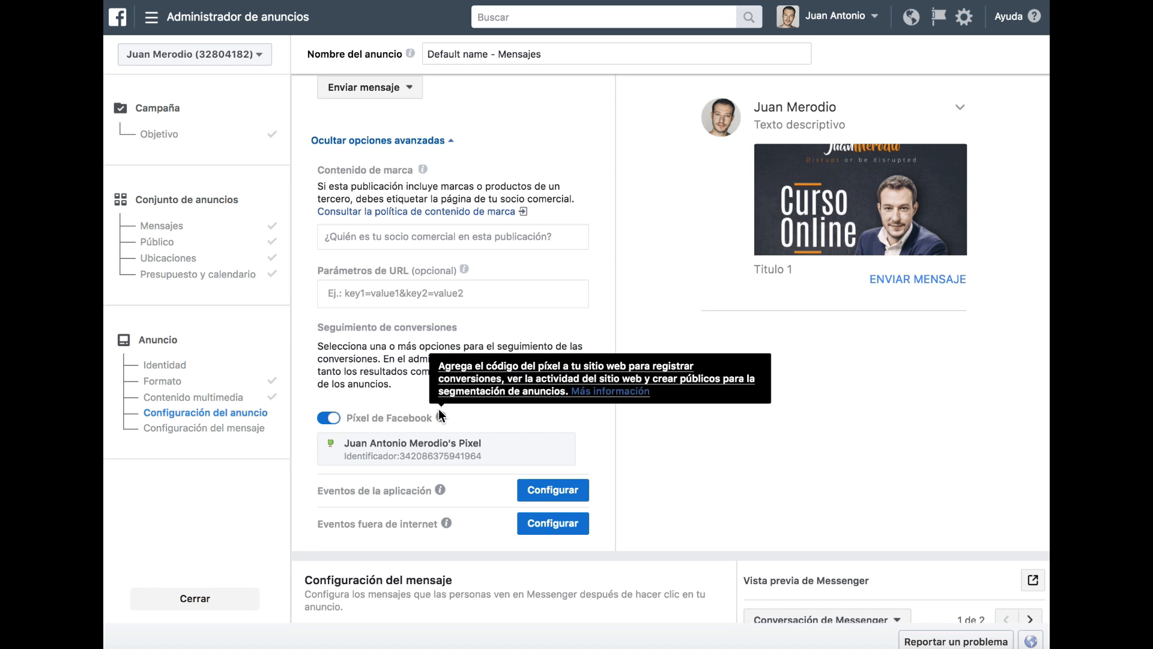
pyautogui.scroll(-4, 438, 409)
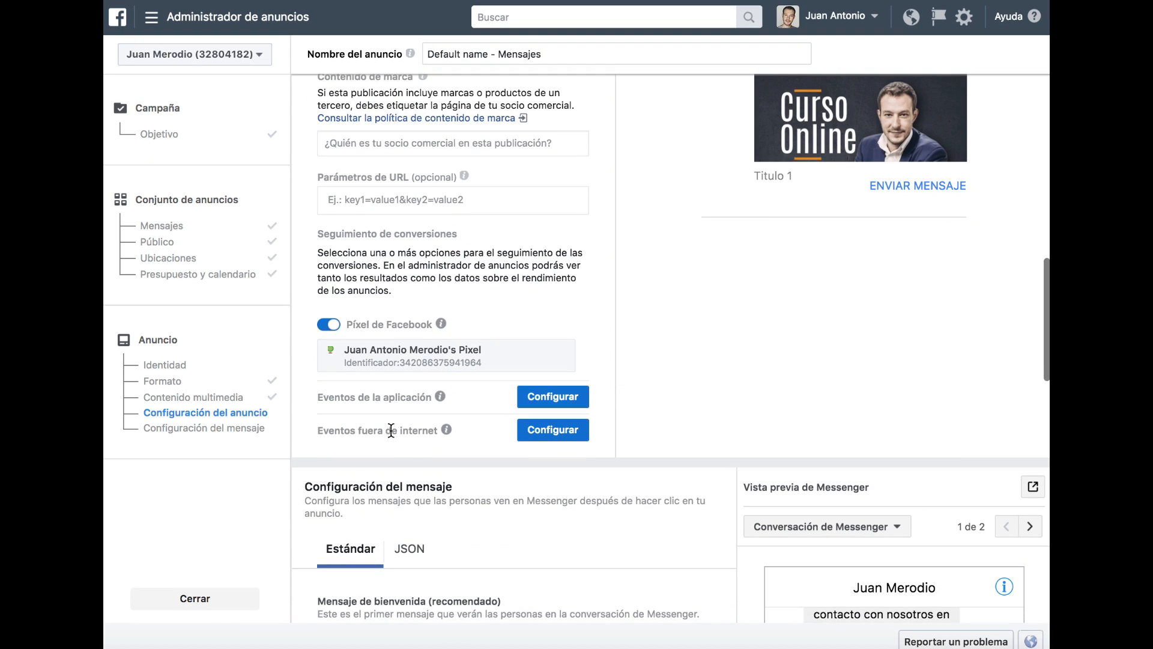
# - Review the welcome message, its person-name personalization and its appearance in the Messenger conversation preview
pyautogui.scroll(-5, 464, 412)
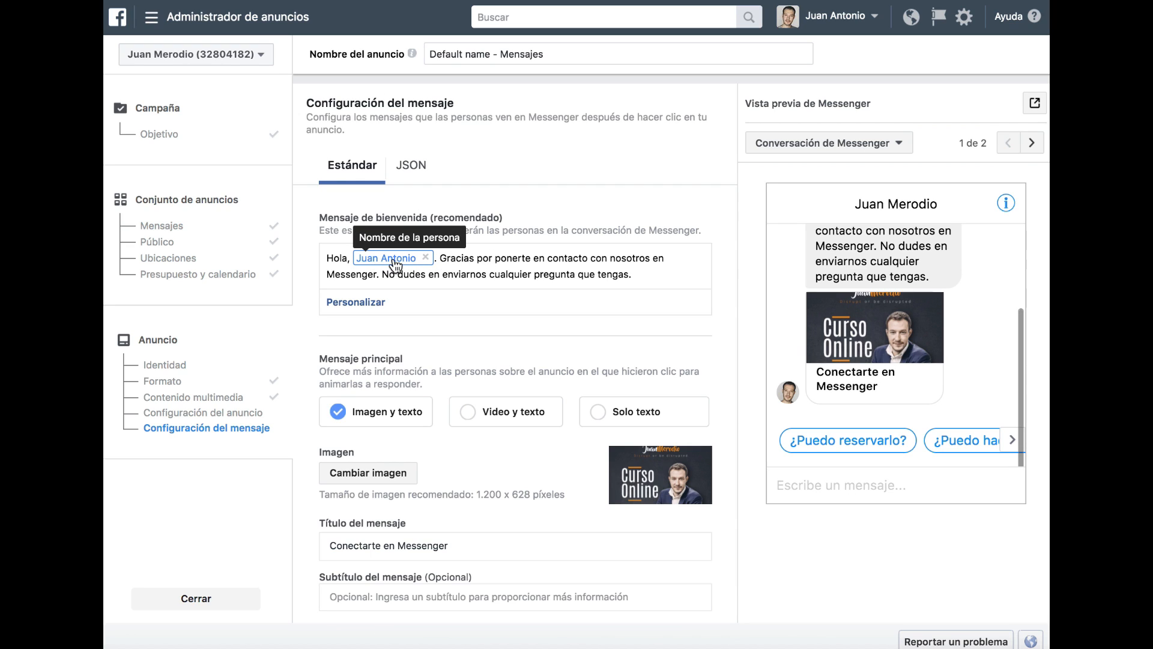
pyautogui.click(377, 302)
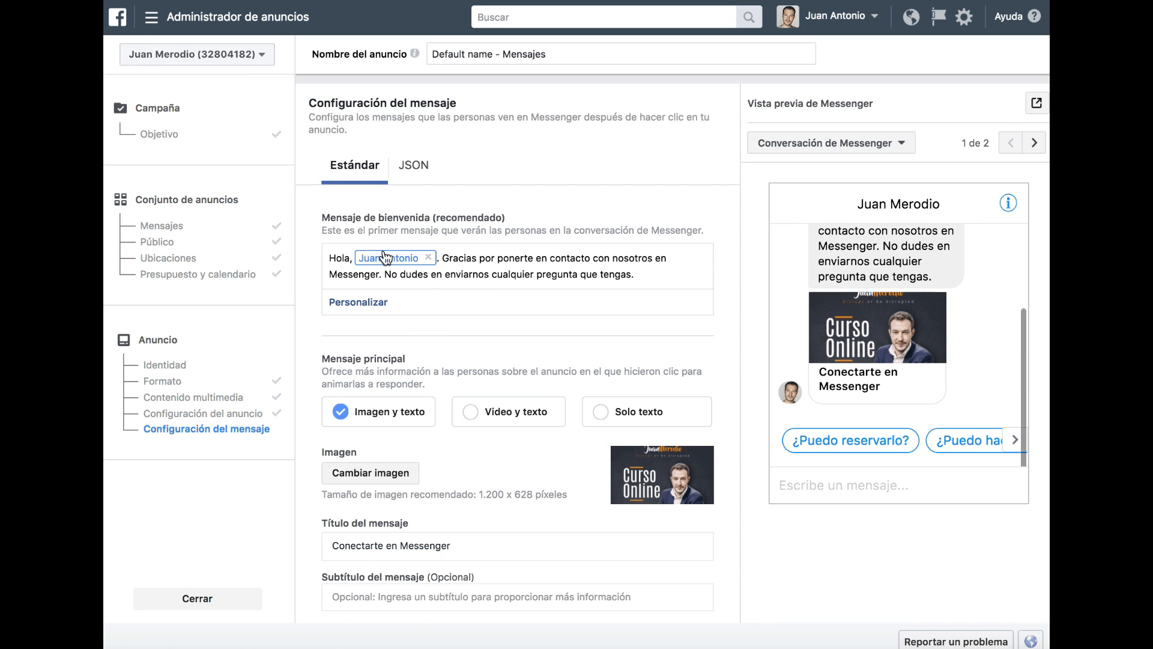
pyautogui.scroll(-1, 471, 262)
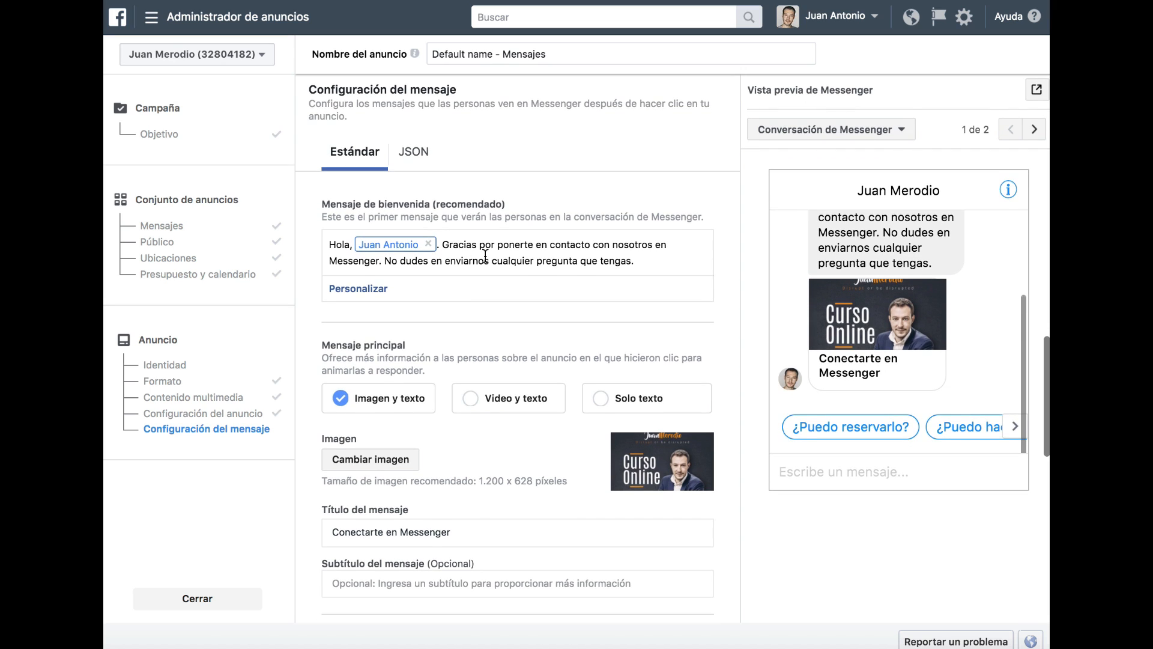
pyautogui.scroll(2, 477, 258)
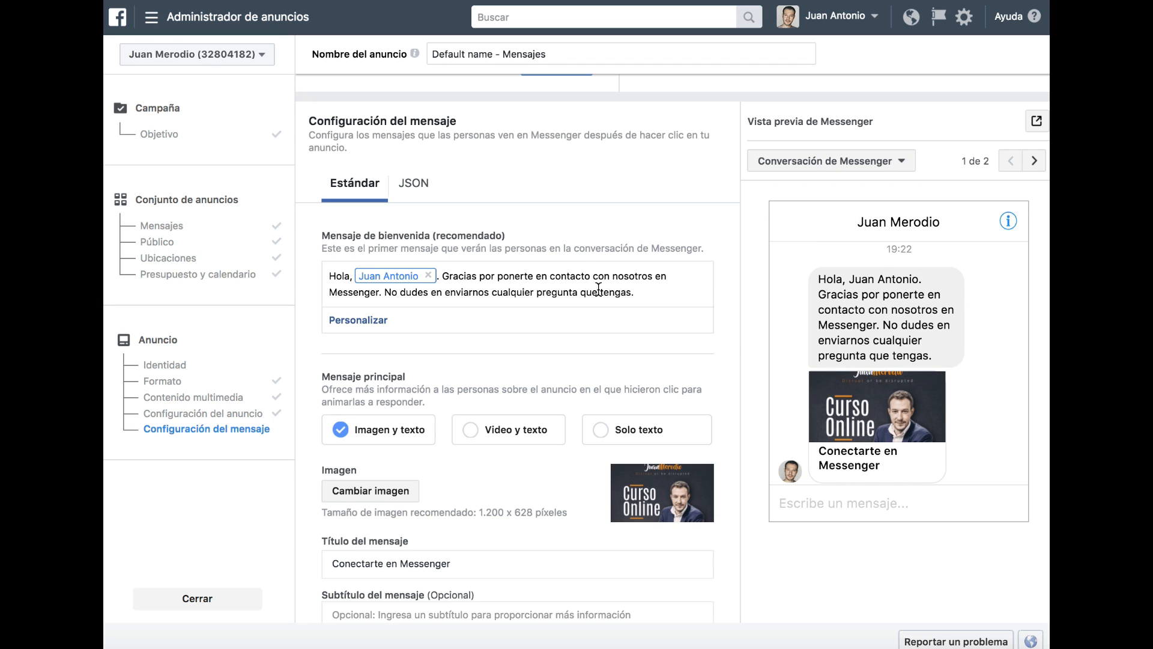
pyautogui.scroll(-2, 609, 295)
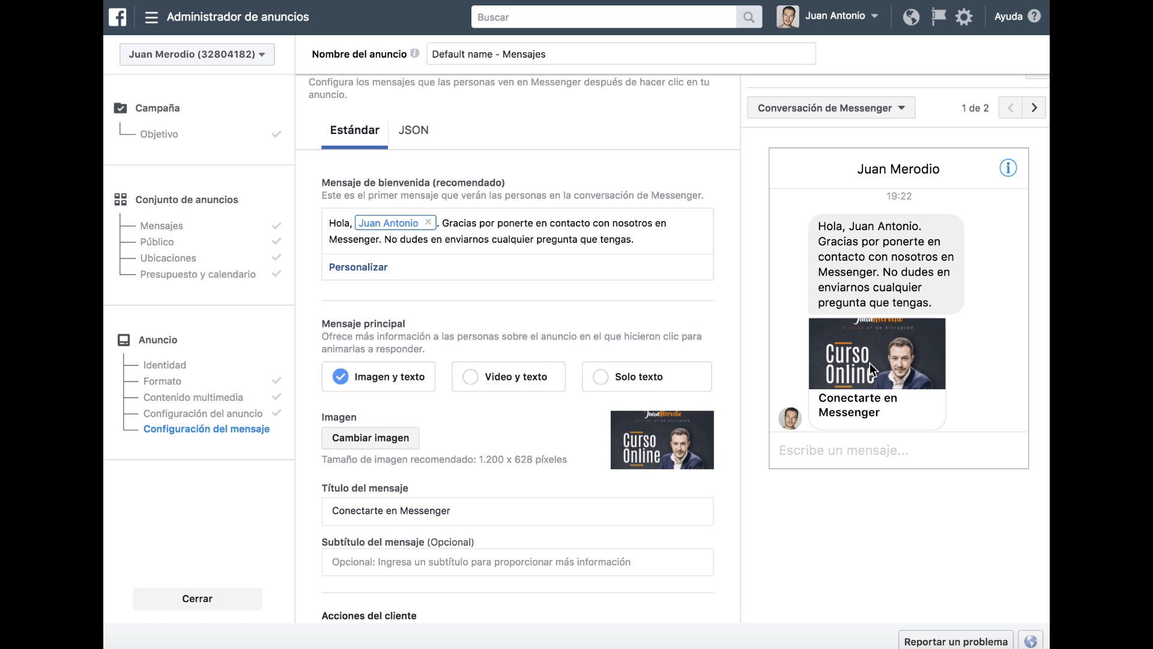
# - Check the video option for the main message, keep image and text, and replace its image with the laptop-and-speakers picture
pyautogui.click(471, 376)
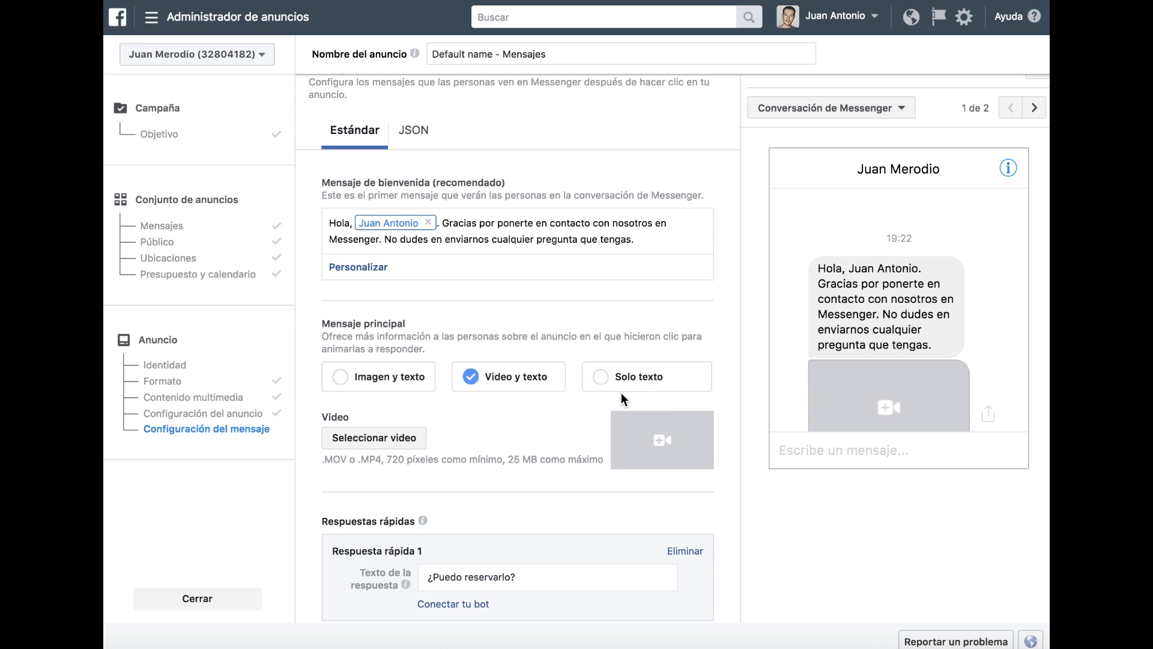
pyautogui.click(341, 377)
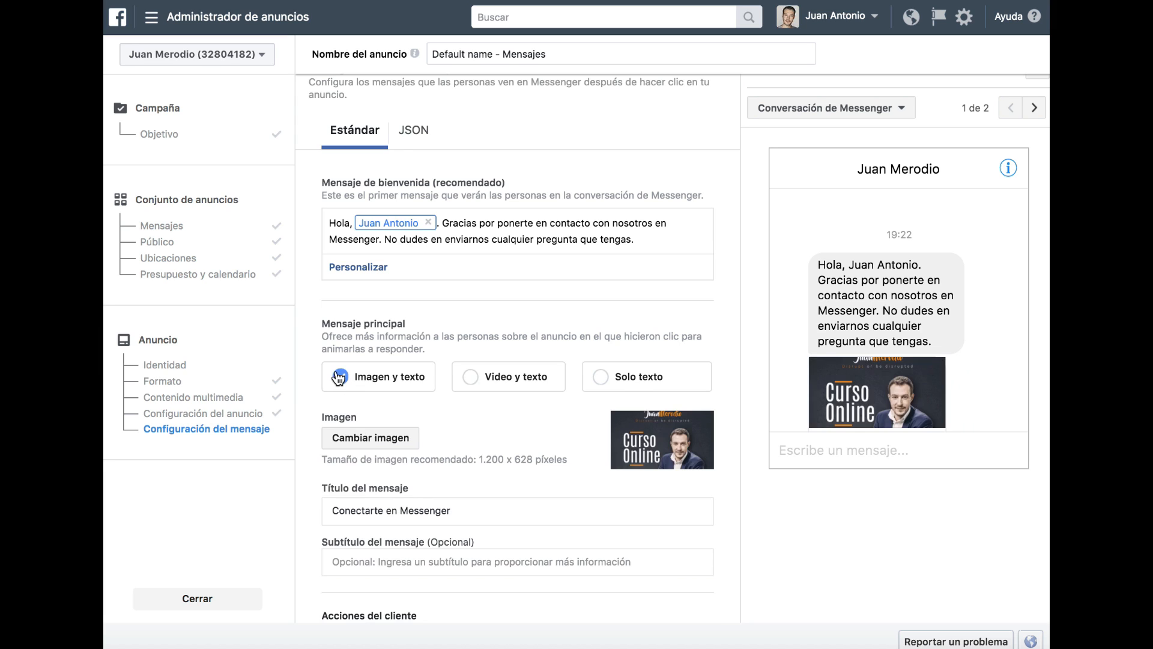
pyautogui.scroll(-1, 456, 345)
pyautogui.scroll(-1, 457, 347)
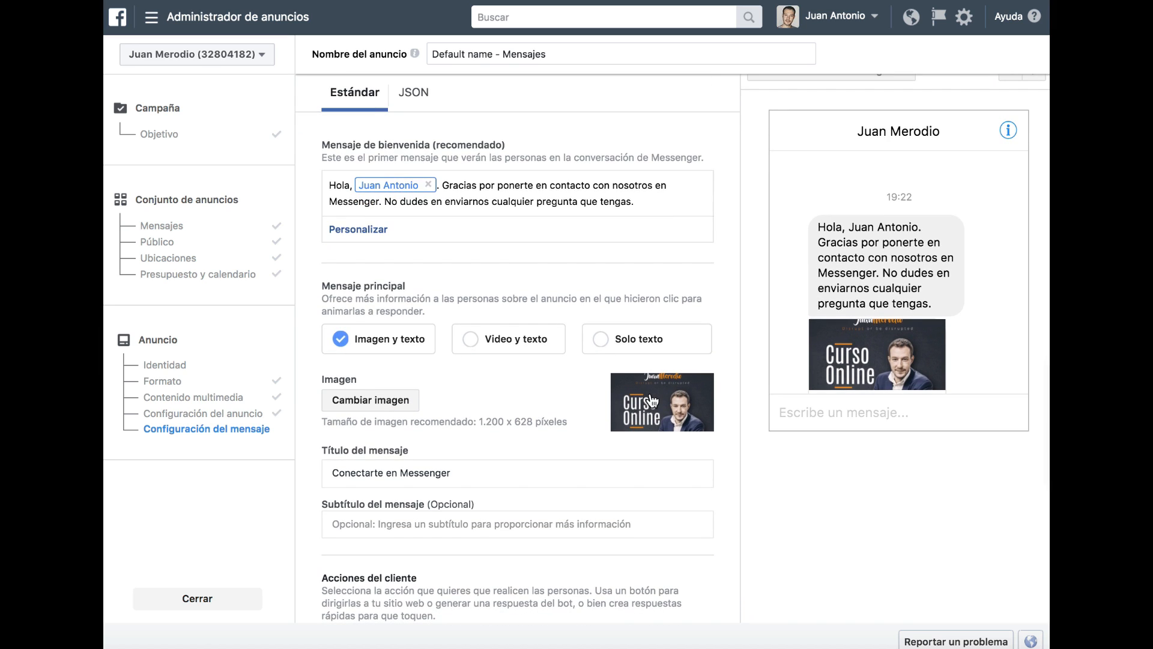
pyautogui.click(397, 401)
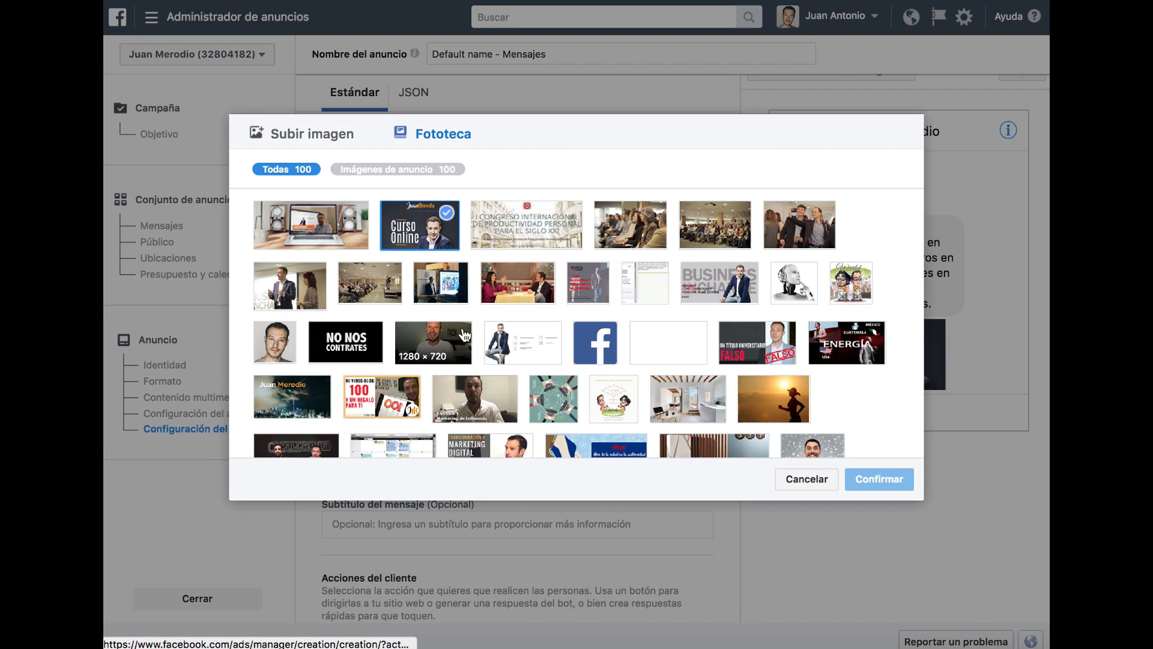
pyautogui.click(343, 240)
pyautogui.click(878, 478)
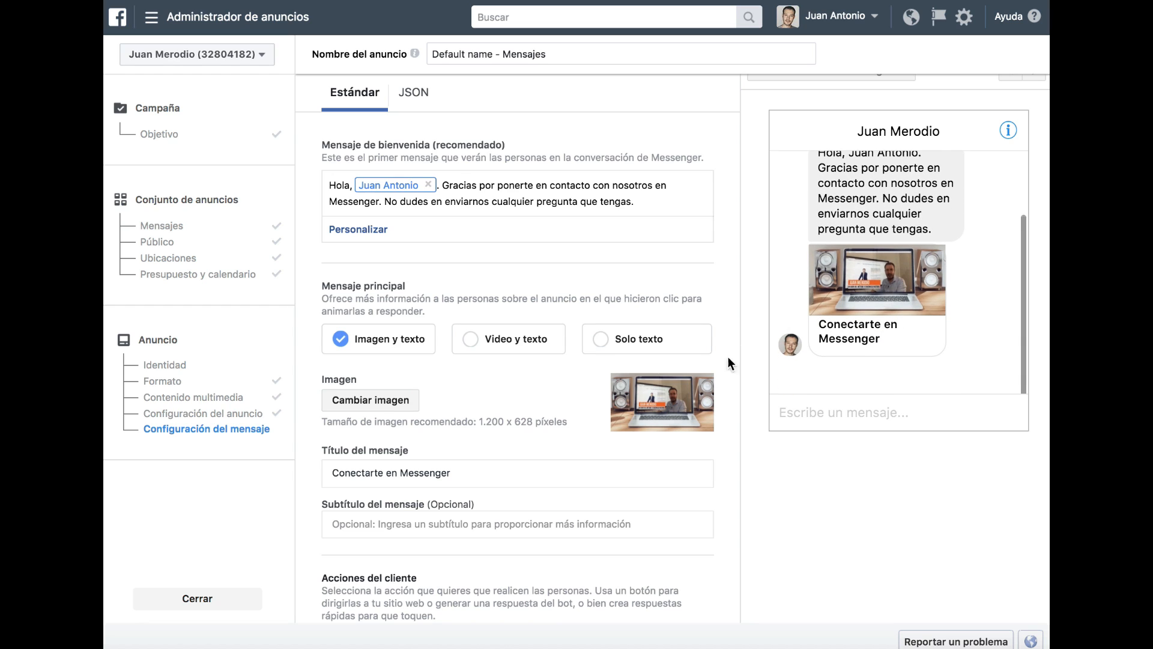
# - Set the message title to "Texto1" and the message subtitle to "subtitulo"
pyautogui.click(460, 472)
pyautogui.moveTo(459, 472); pyautogui.dragTo(315, 470)
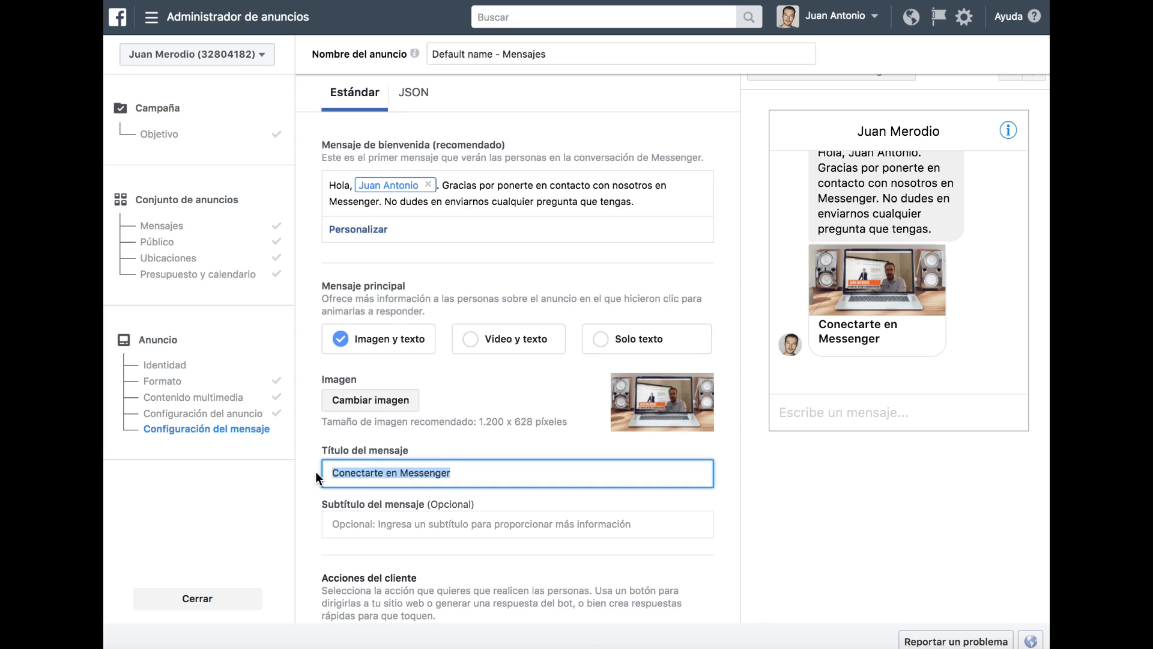
pyautogui.write('Texto1')
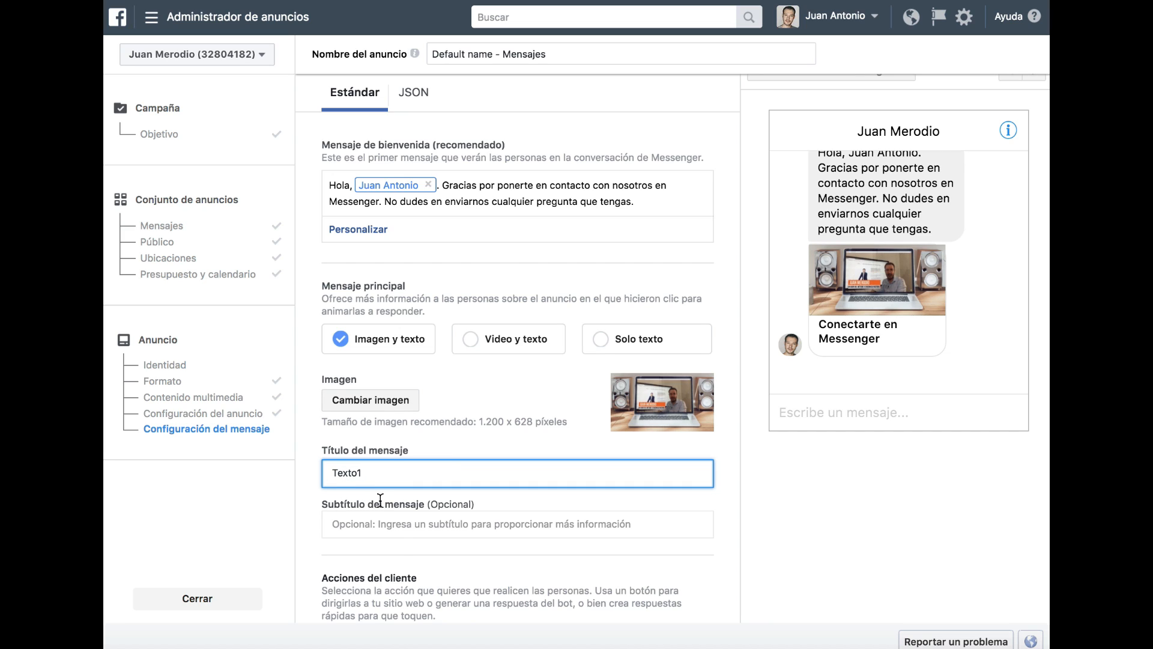
pyautogui.click(396, 526)
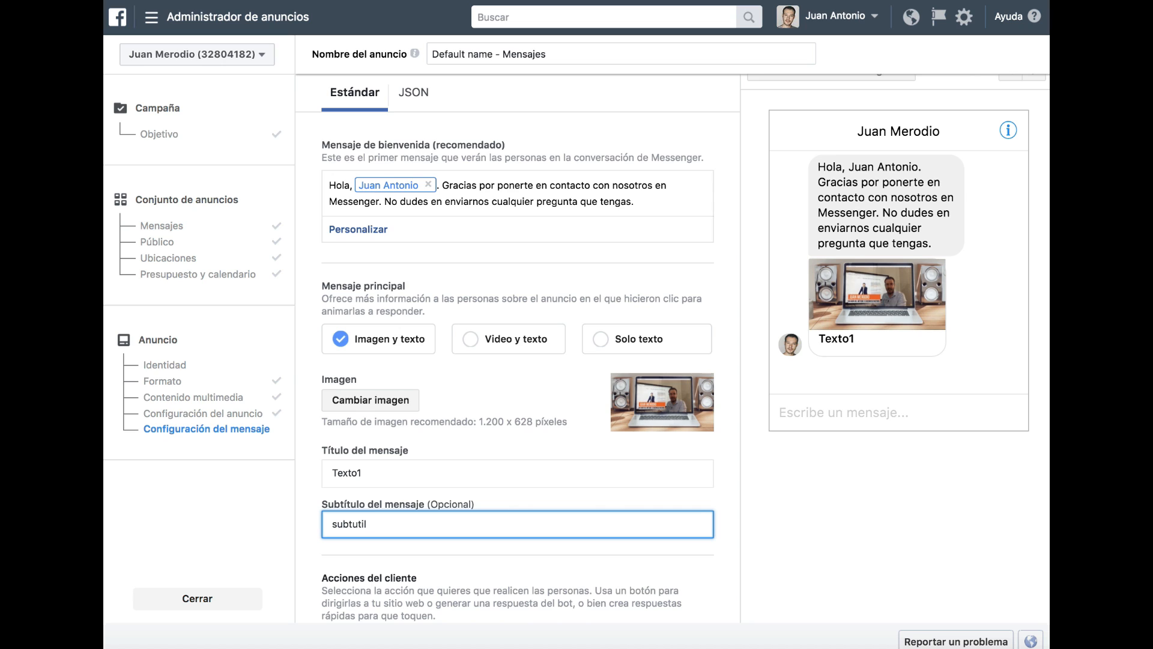
pyautogui.press('BackSpace')
pyautogui.press('BackSpace')
pyautogui.press('BackSpace')
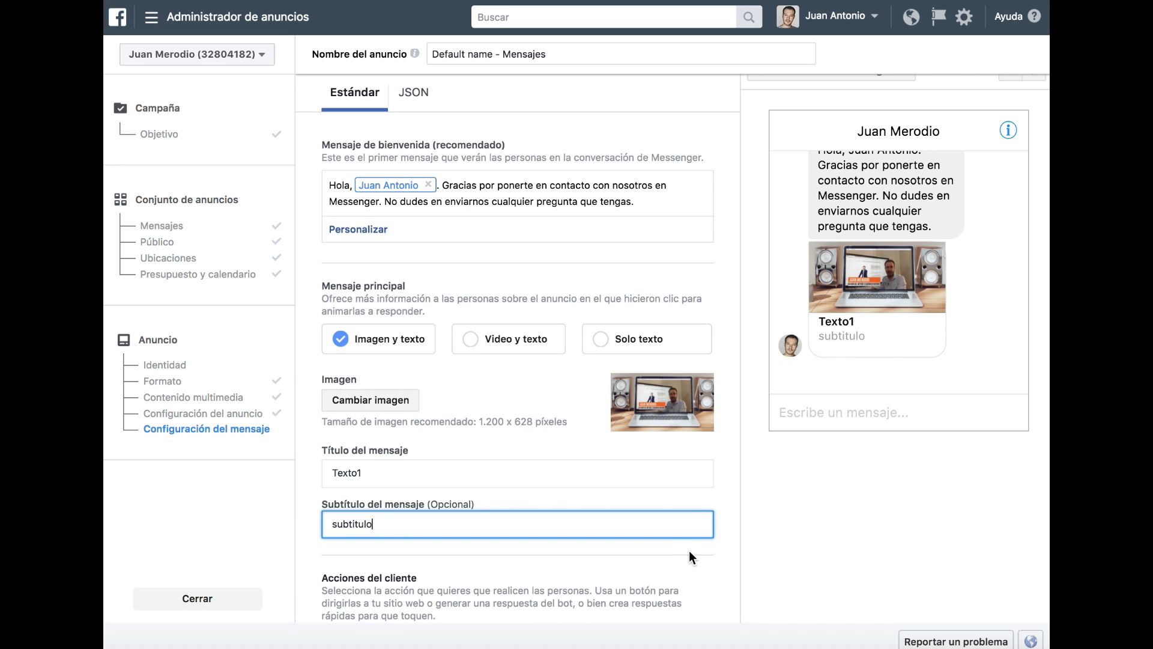
# - Look through the suggested quick replies in the Messenger conversation preview
pyautogui.scroll(-2, 690, 551)
pyautogui.scroll(-5, 690, 550)
pyautogui.scroll(3, 689, 551)
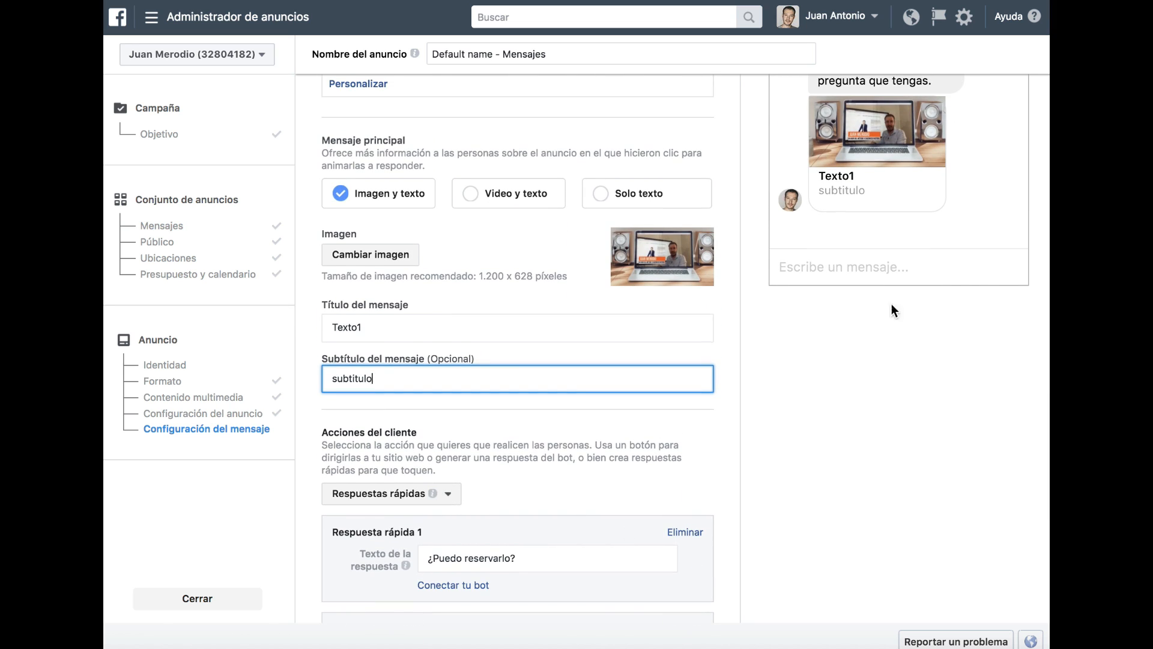
pyautogui.scroll(5, 935, 276)
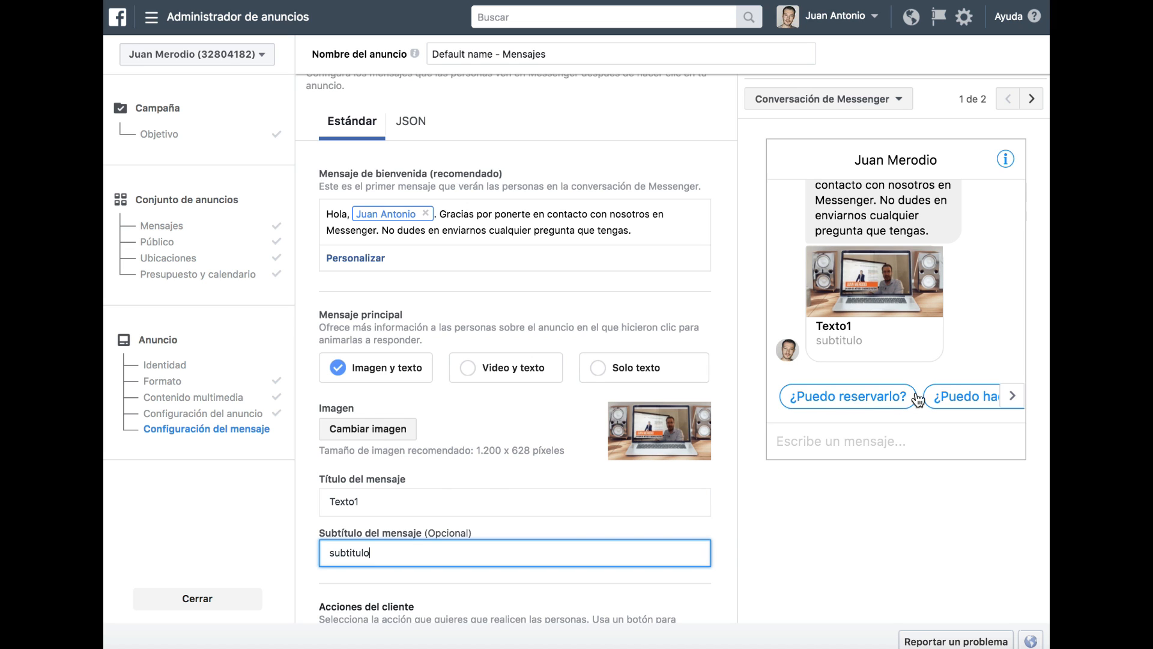
pyautogui.click(1013, 396)
pyautogui.click(1012, 397)
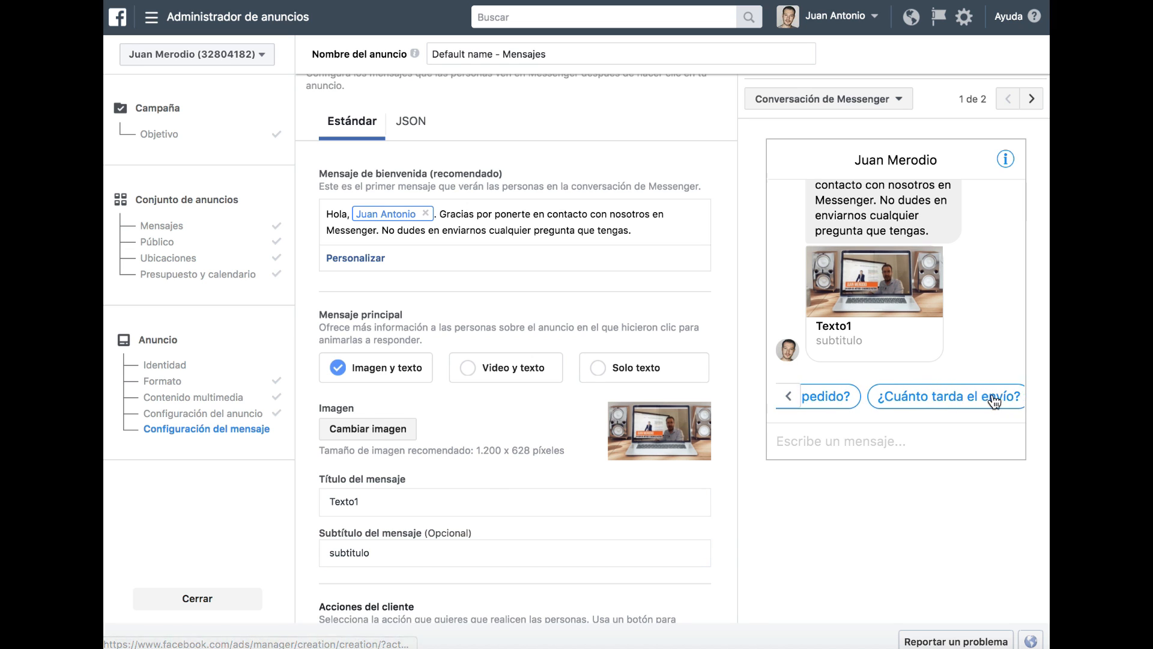
# - Change the customer actions from quick replies to buttons and add a button labelled "Ver web"
pyautogui.scroll(-7, 838, 488)
pyautogui.scroll(-1, 839, 489)
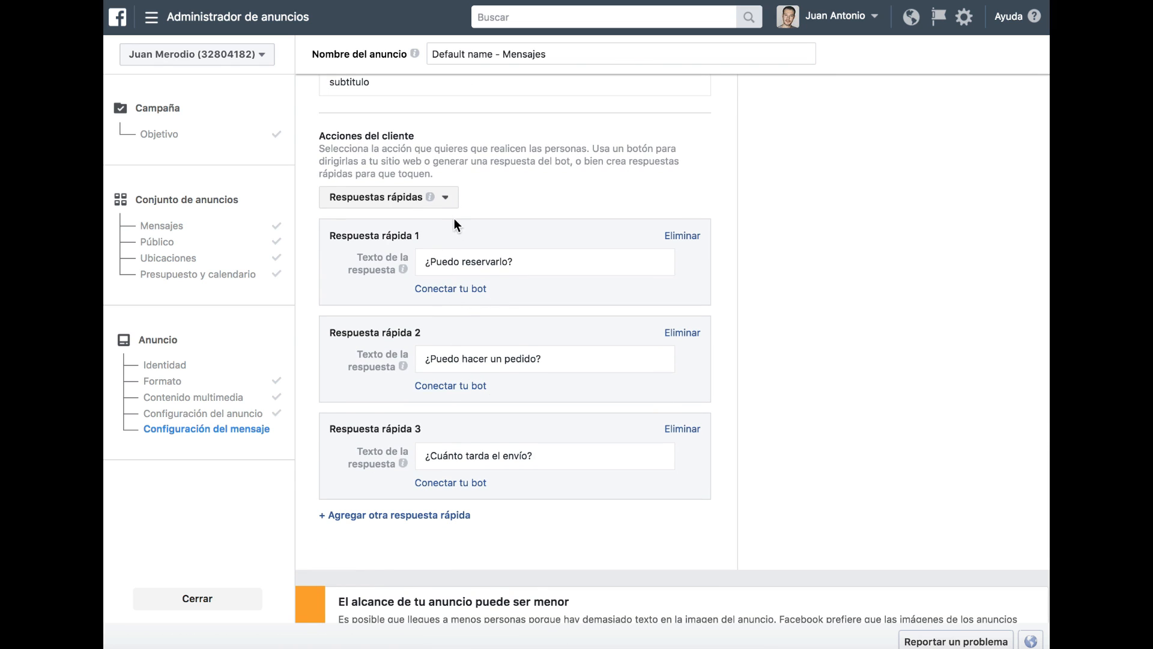
pyautogui.click(445, 198)
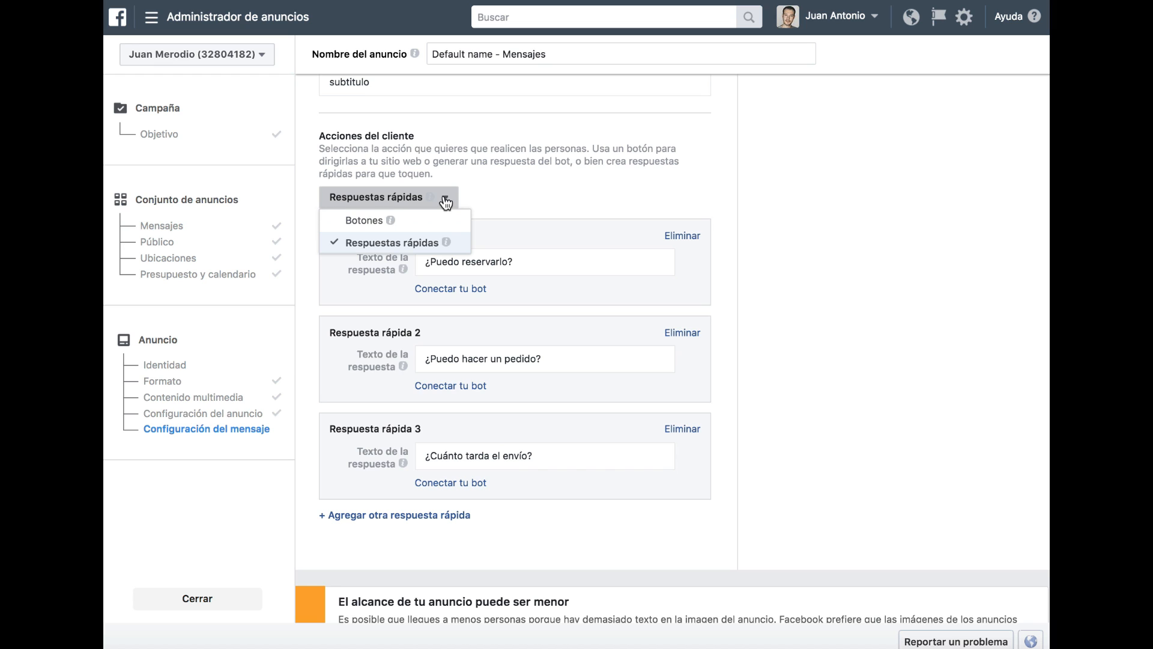
pyautogui.click(382, 224)
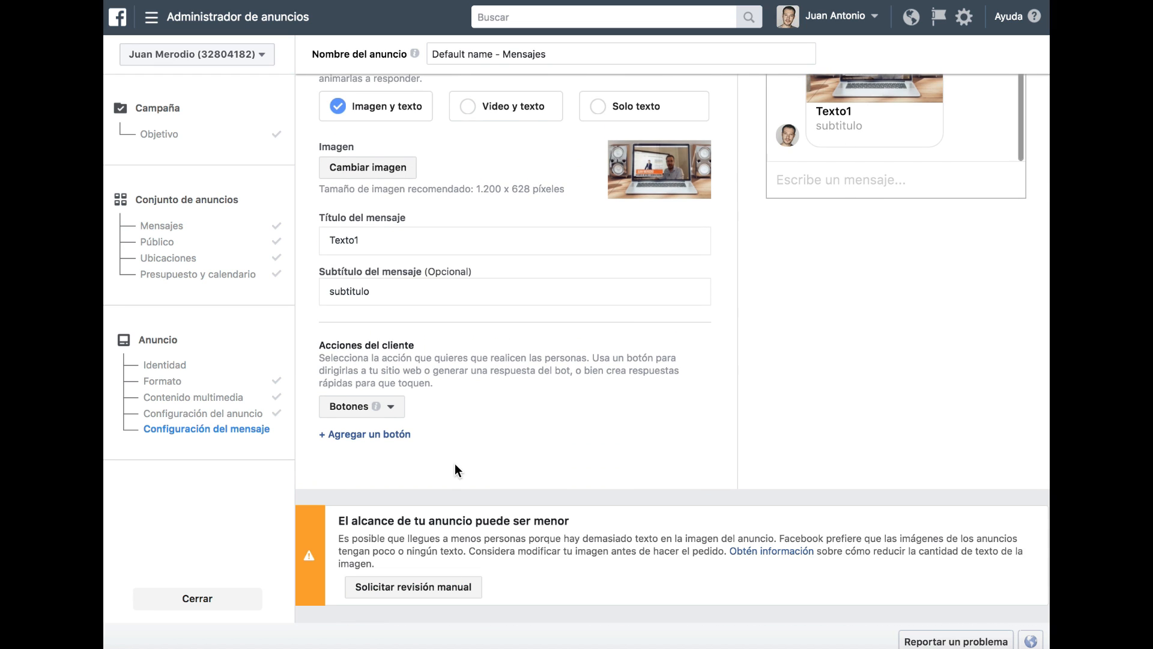
pyautogui.click(389, 435)
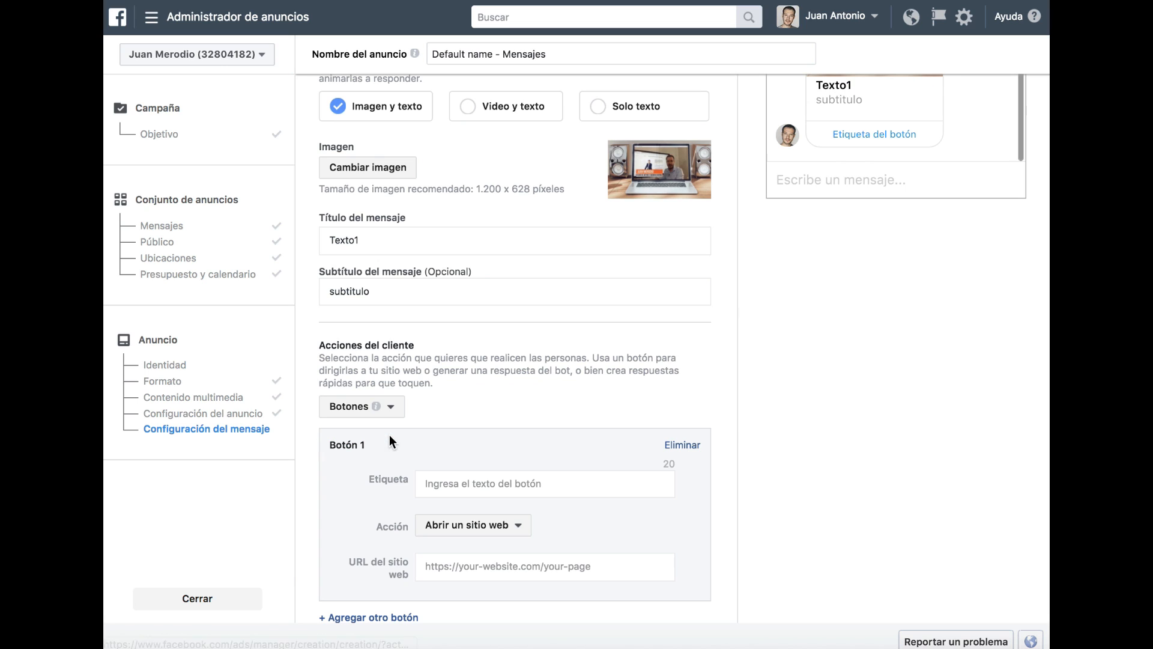
pyautogui.click(445, 479)
pyautogui.write('Ver web')
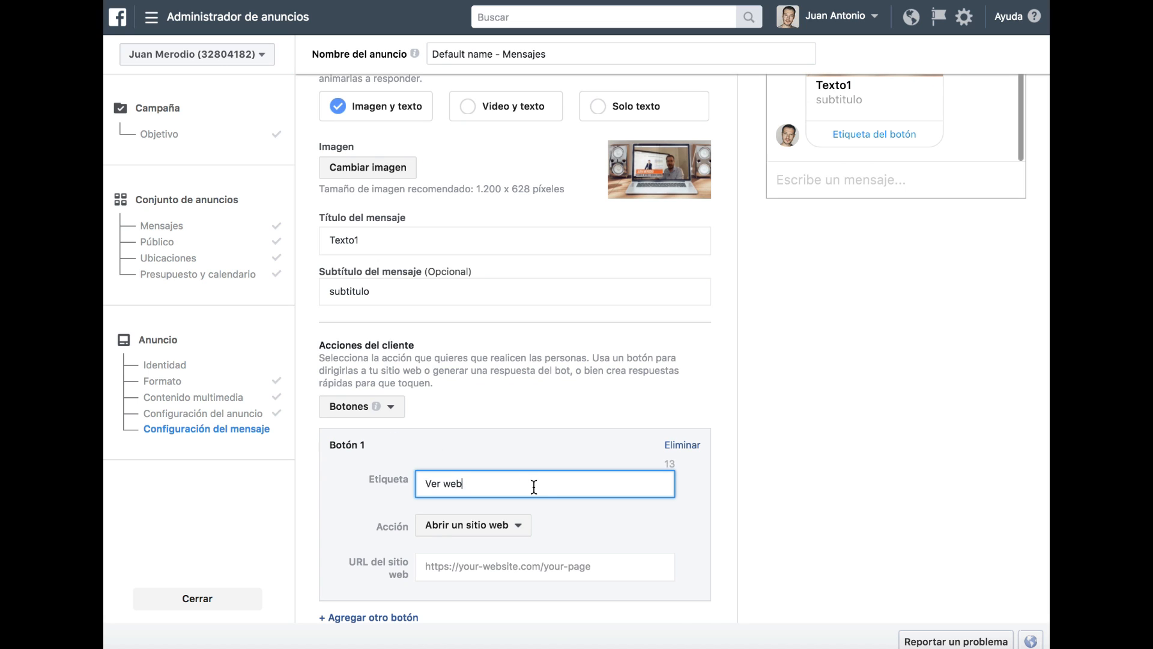
pyautogui.click(505, 526)
pyautogui.click(565, 546)
pyautogui.click(544, 570)
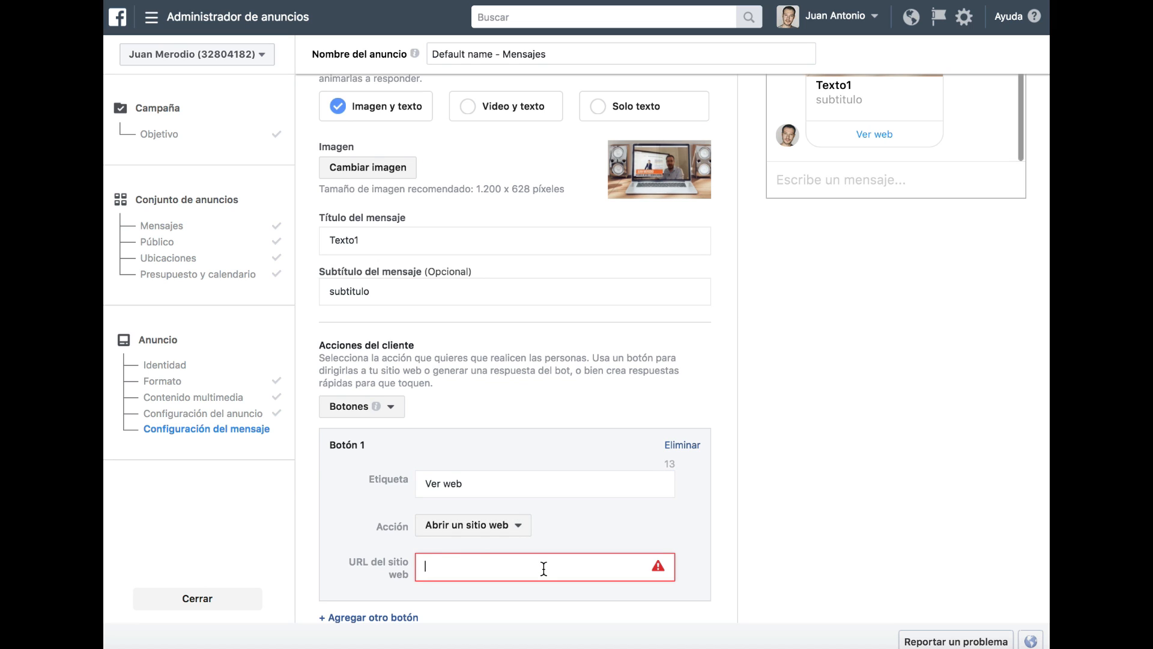
pyautogui.write('http:/')
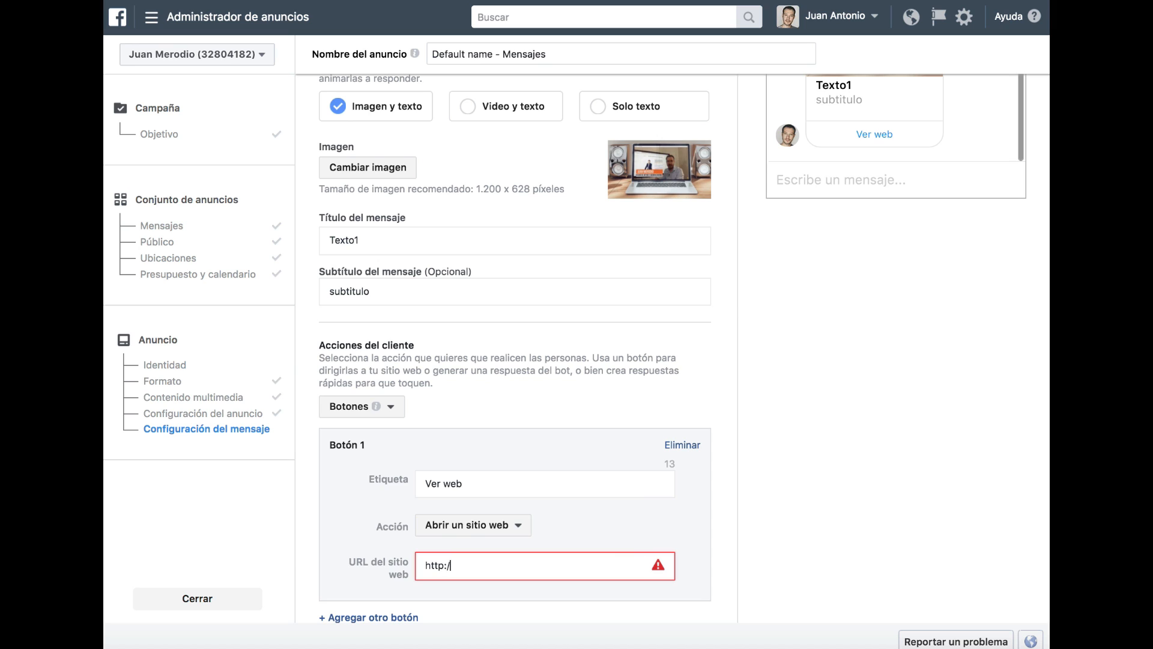
pyautogui.write('/www.dominio.es')
# - Compare the Messenger conversation and inbox previews, and review the message setup through to the confirmation section
pyautogui.scroll(5, 881, 367)
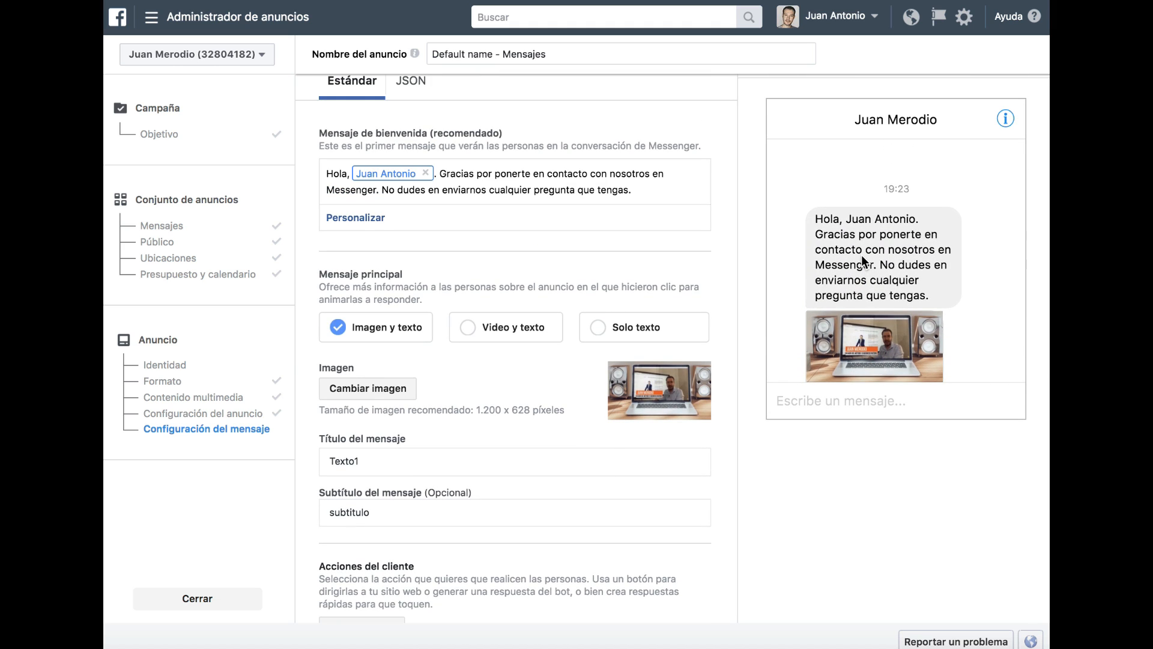
pyautogui.scroll(3, 791, 88)
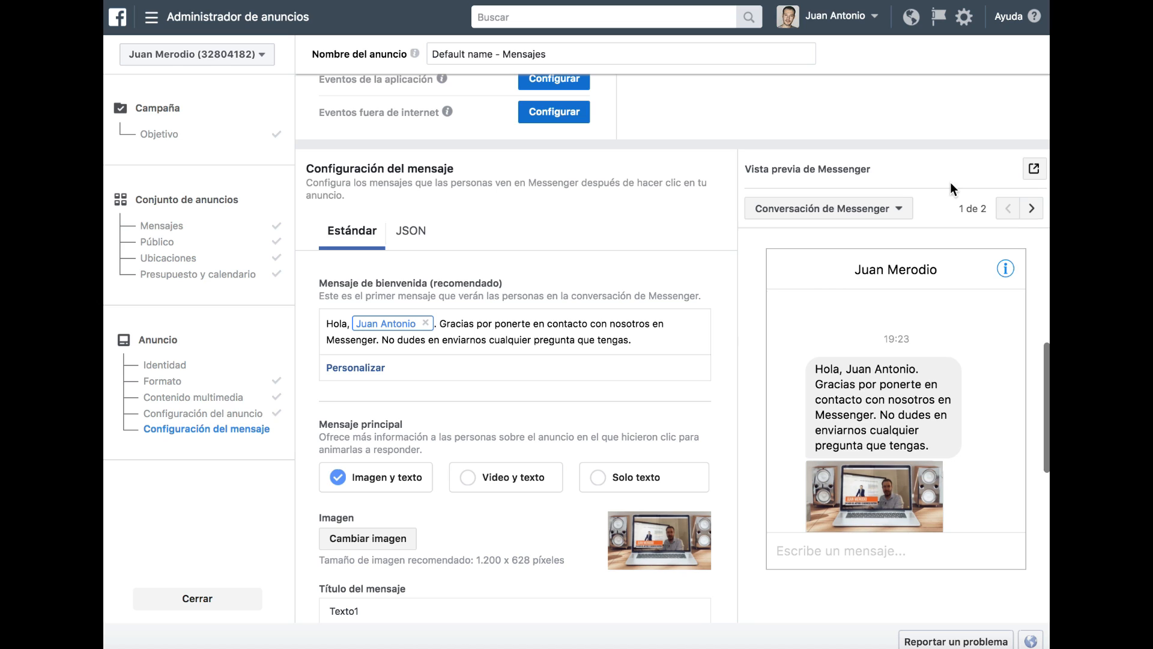
pyautogui.click(1032, 210)
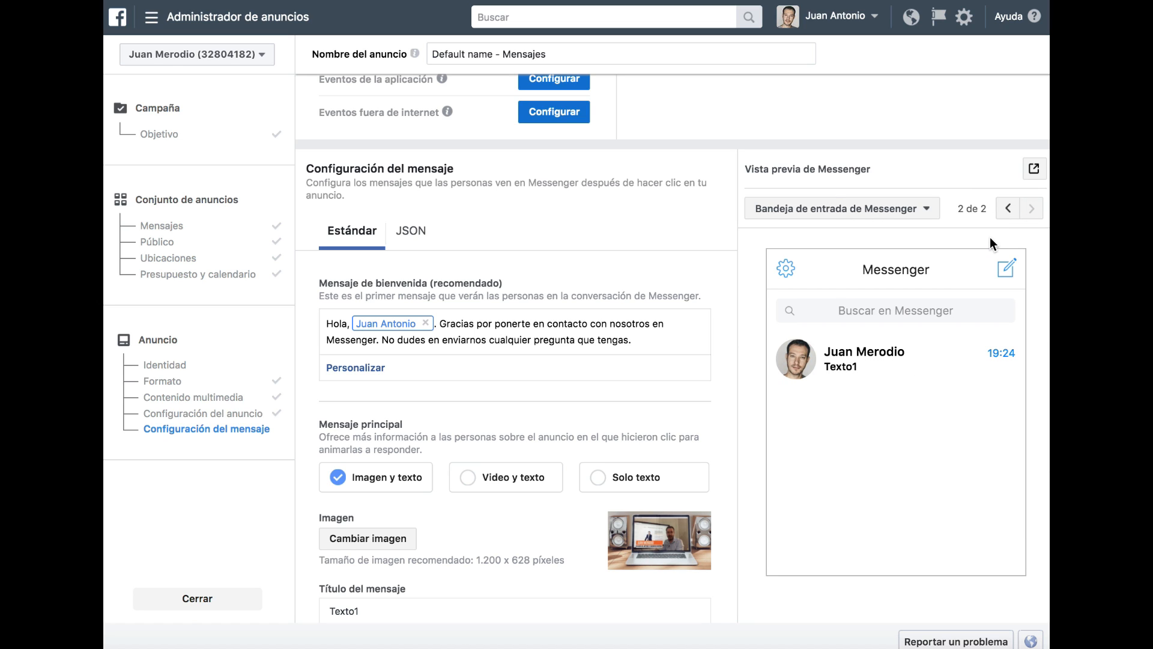
pyautogui.click(1007, 210)
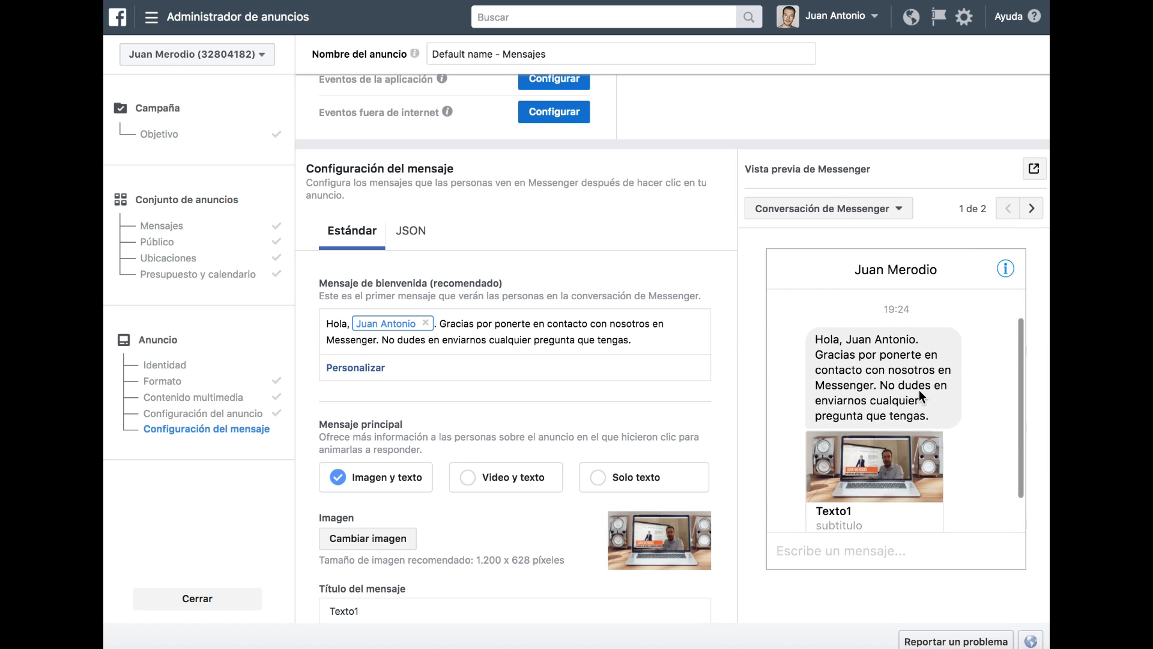
pyautogui.scroll(-2, 897, 383)
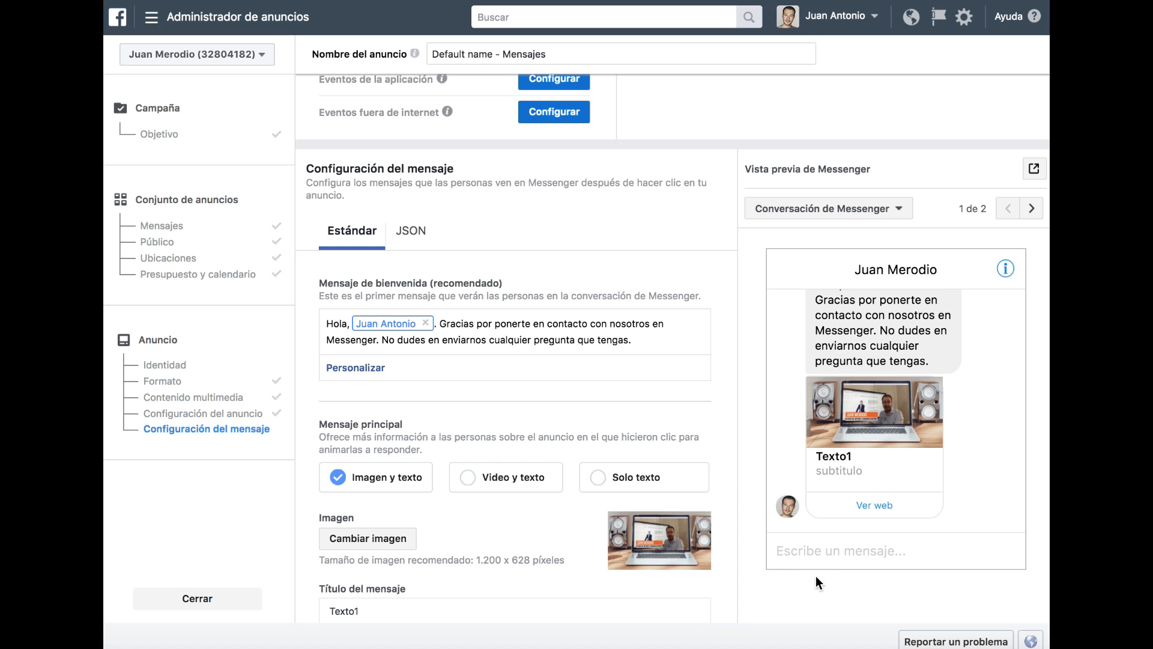
pyautogui.scroll(-6, 717, 542)
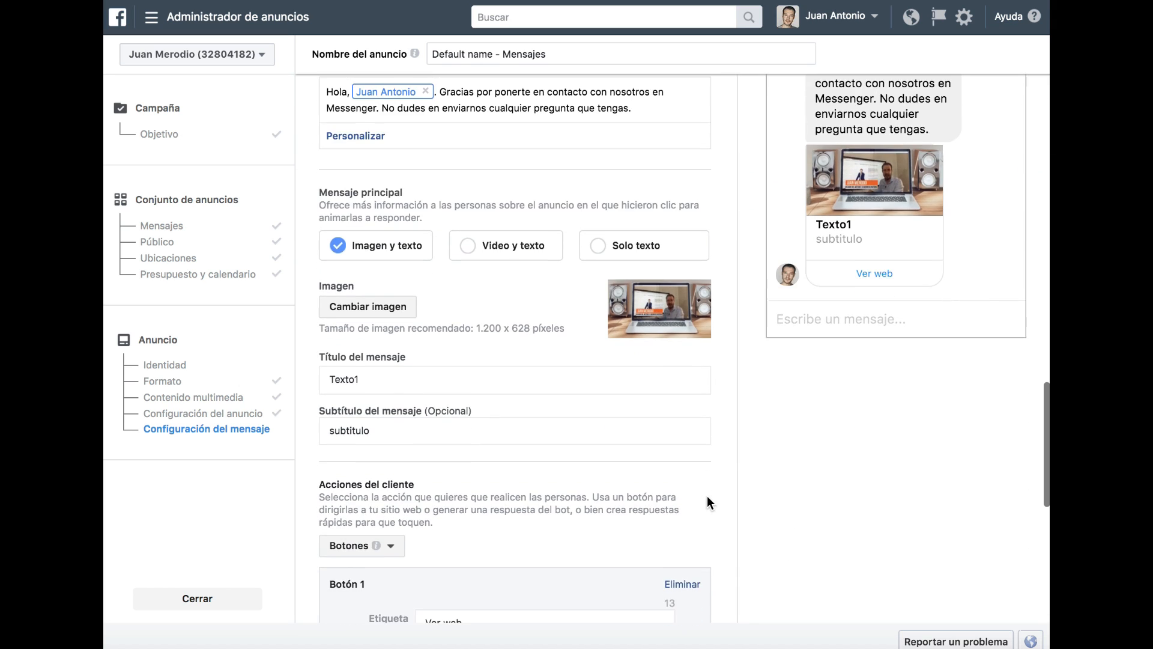
pyautogui.scroll(-5, 699, 427)
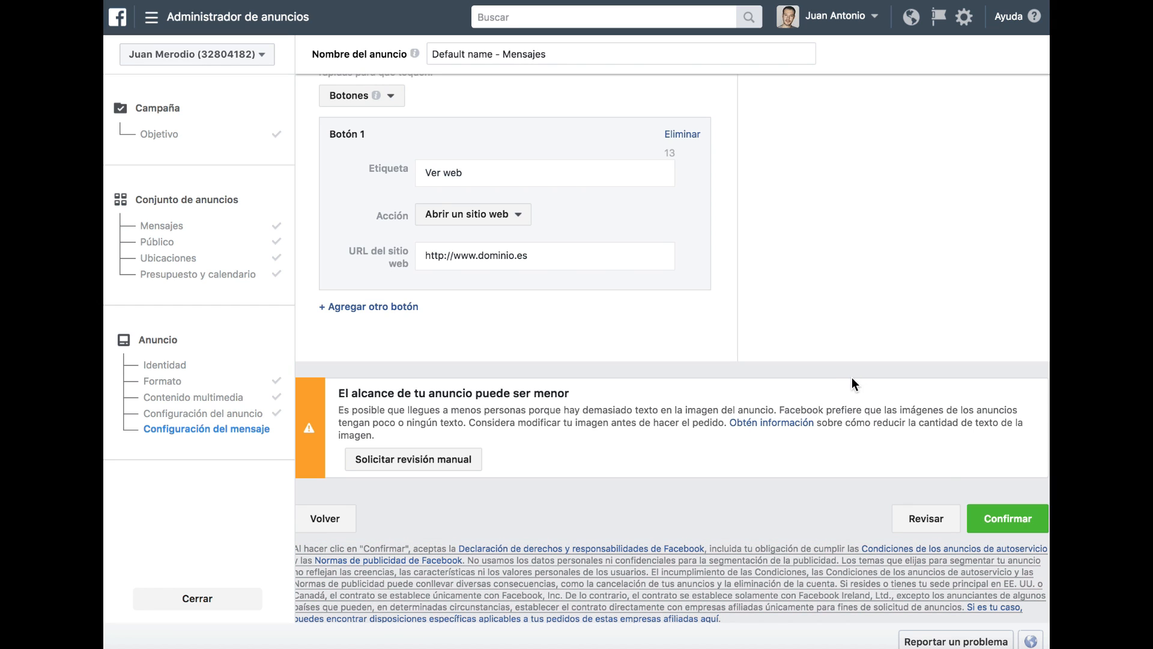
pyautogui.scroll(12, 852, 377)
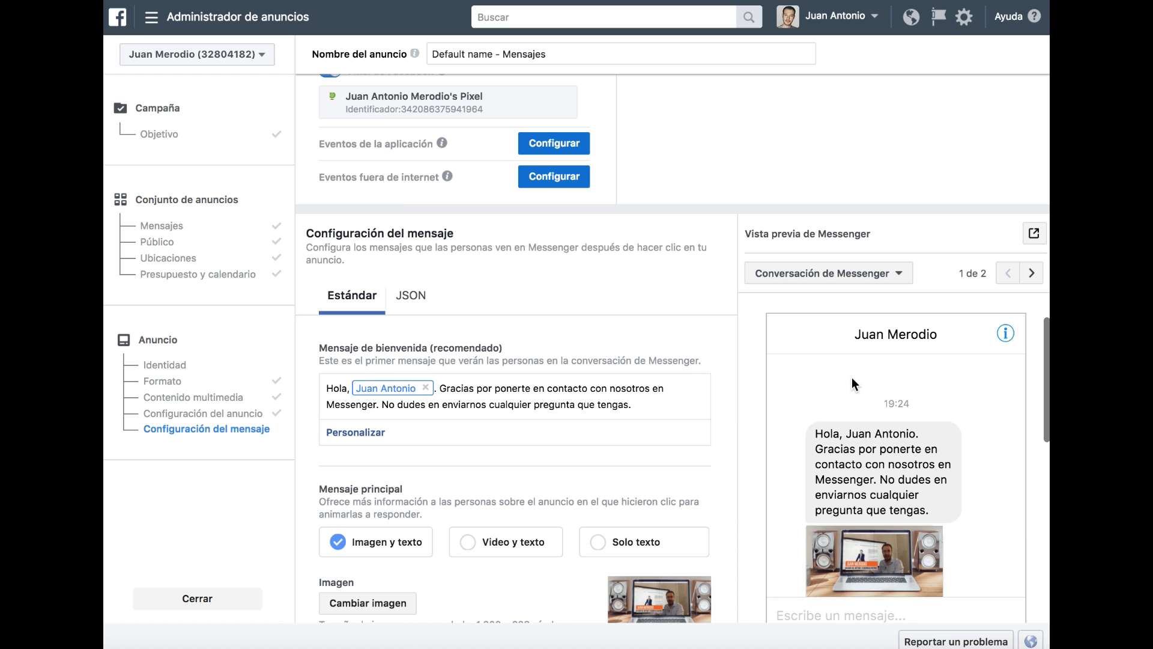
# - Change the ad set's message type to sponsored message (Mensaje publicitario) and select the advertiser's Facebook page as its sender
pyautogui.scroll(20, 633, 282)
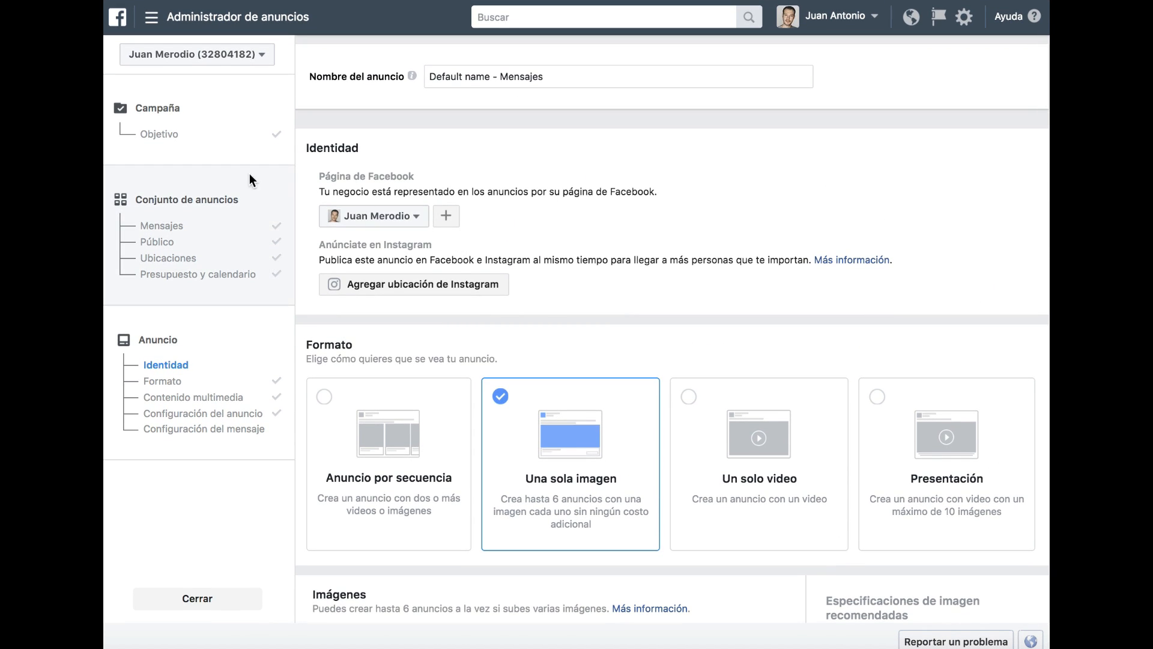
pyautogui.click(167, 227)
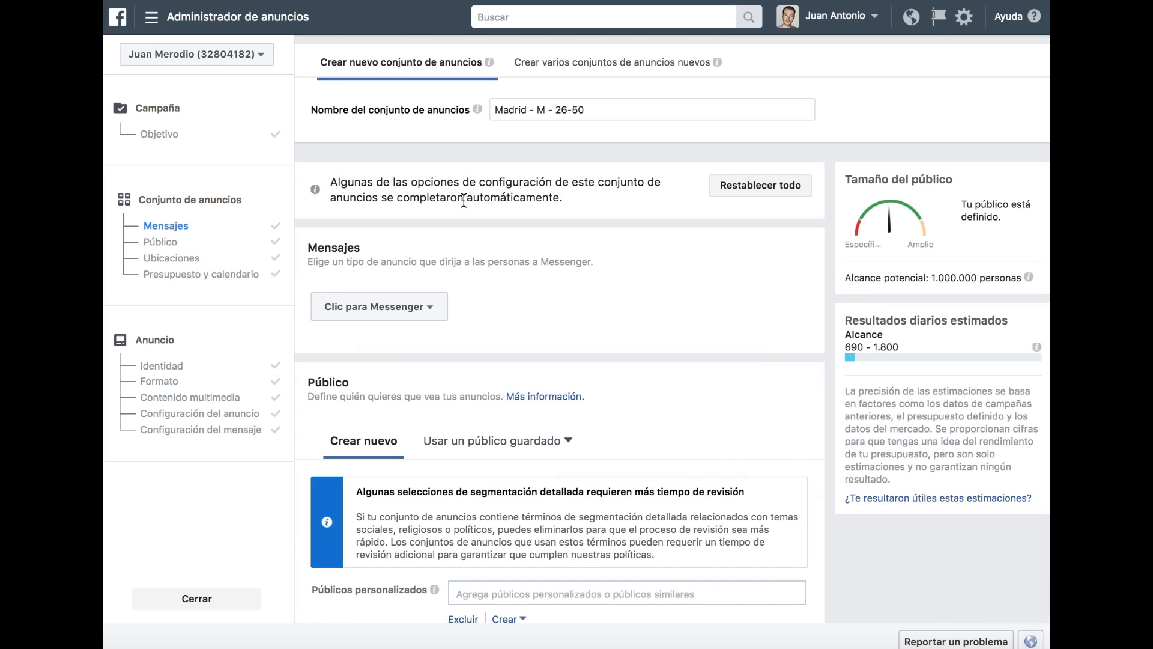
pyautogui.click(427, 308)
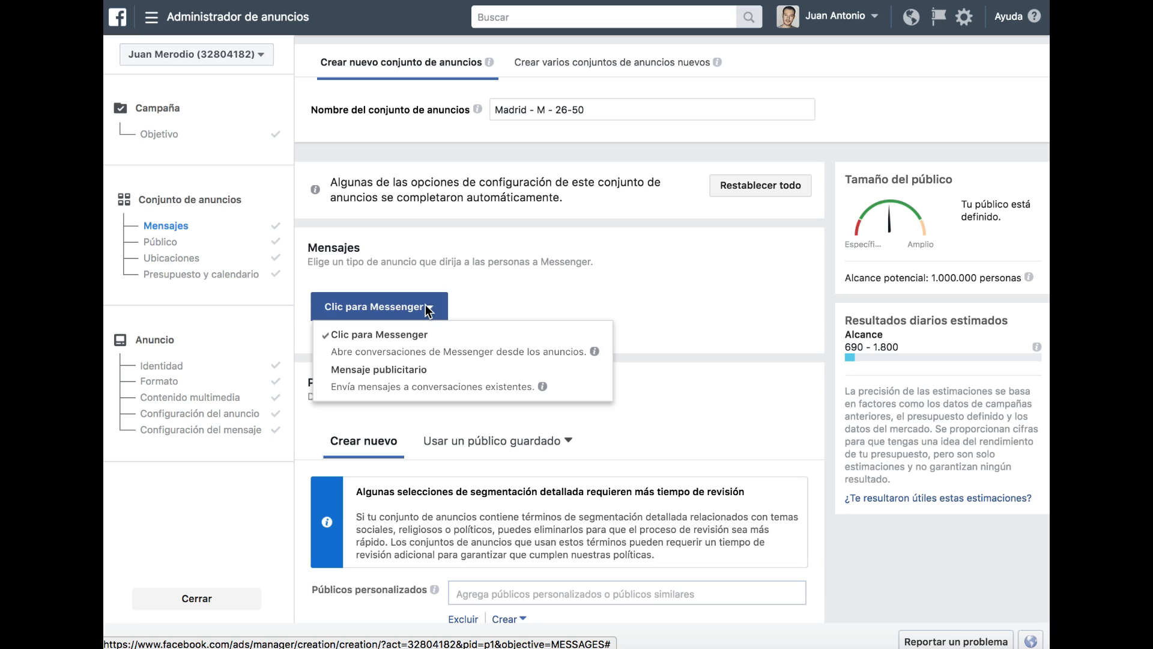
pyautogui.click(429, 373)
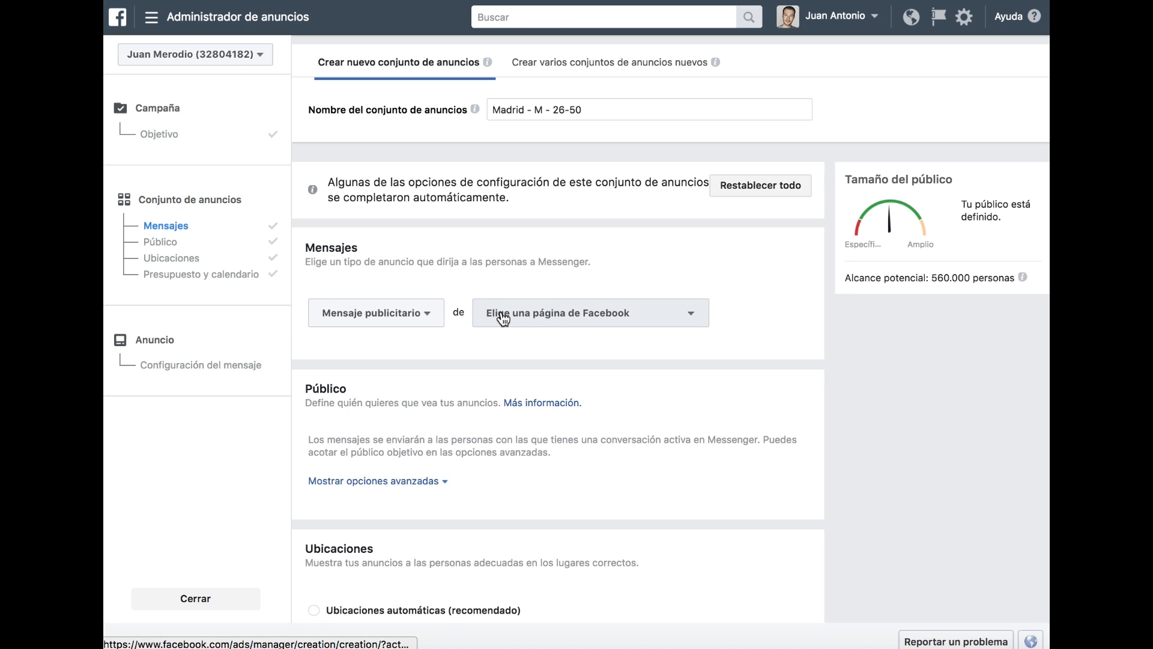
pyautogui.click(543, 319)
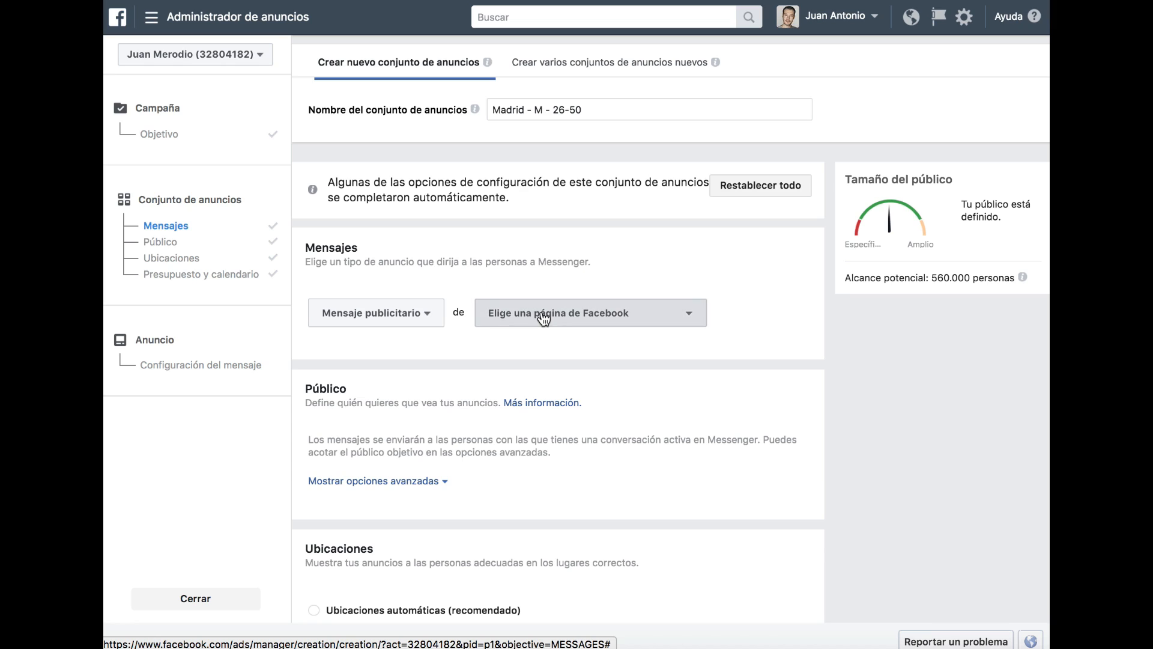
pyautogui.write('juanm')
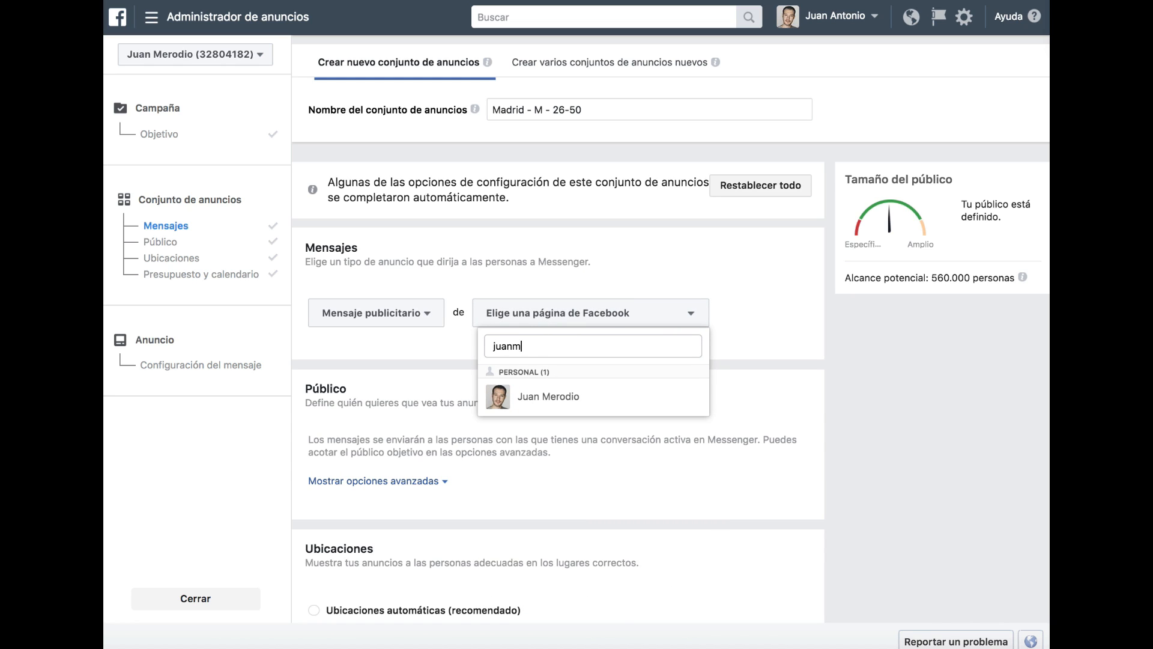
pyautogui.click(540, 396)
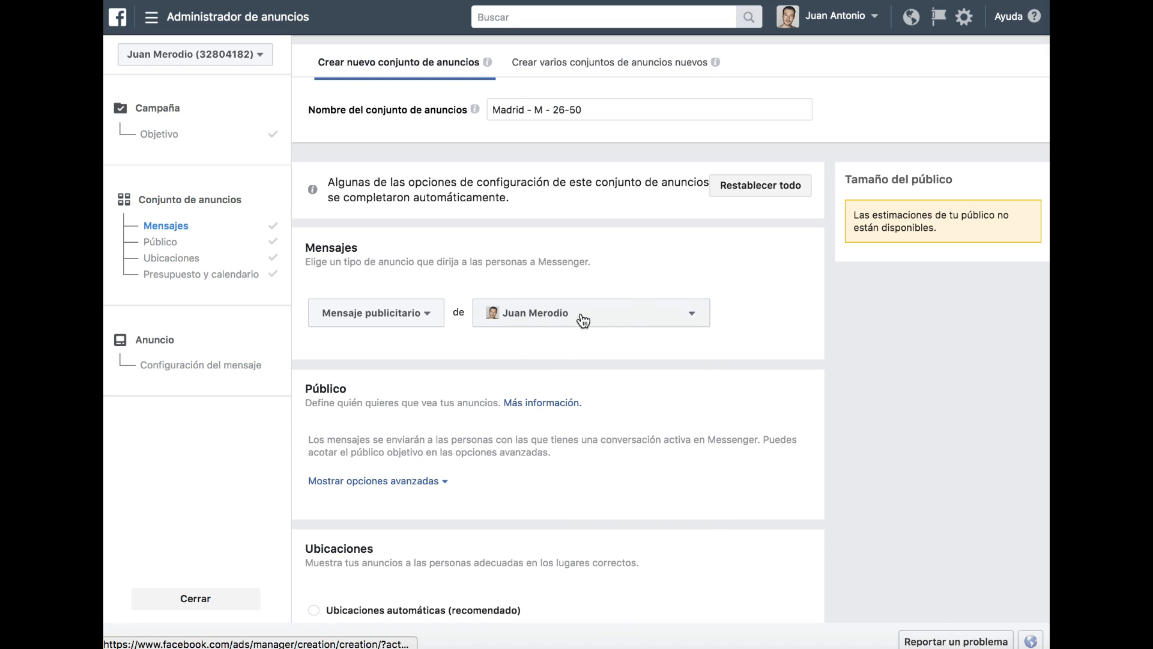
# - Check the audience, placements, budget and schedule, and delivery settings of the sponsored message ad set
pyautogui.scroll(-4, 646, 380)
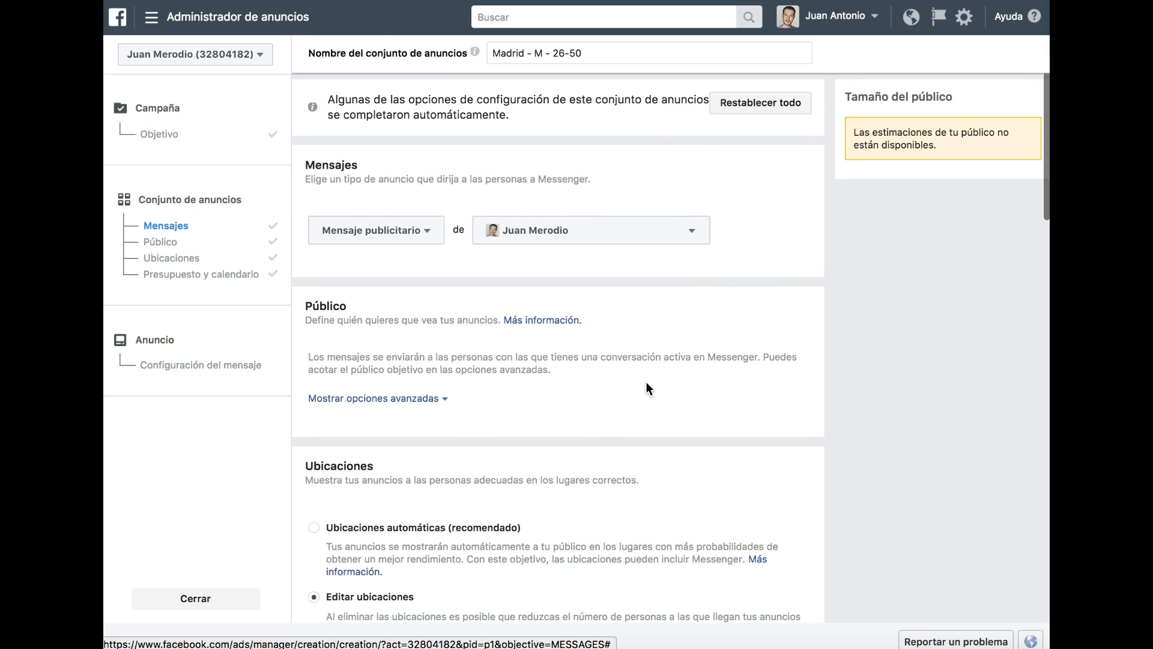
pyautogui.scroll(-4, 647, 381)
pyautogui.scroll(-4, 496, 540)
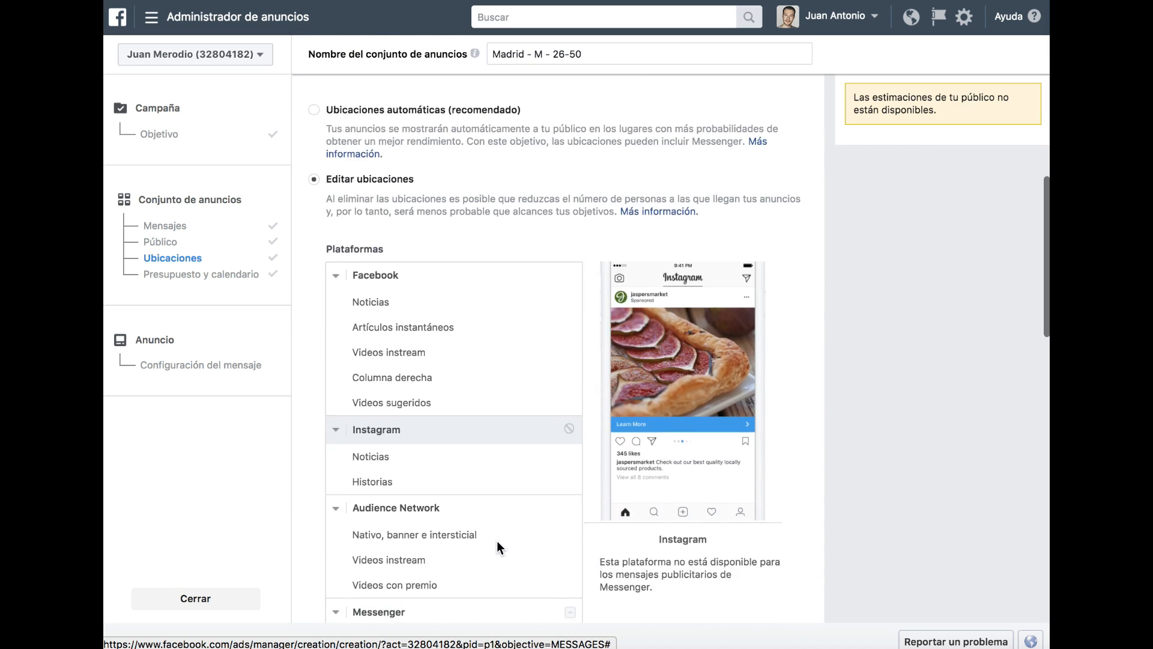
pyautogui.scroll(-1, 496, 541)
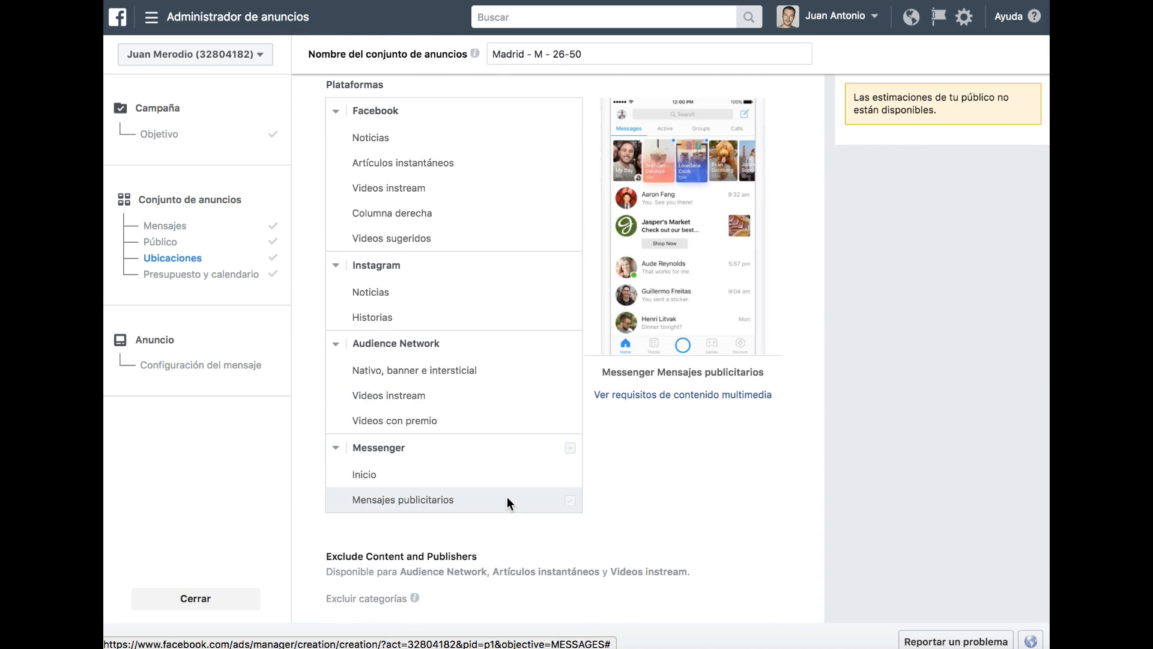
pyautogui.scroll(-2, 506, 496)
pyautogui.scroll(-8, 506, 496)
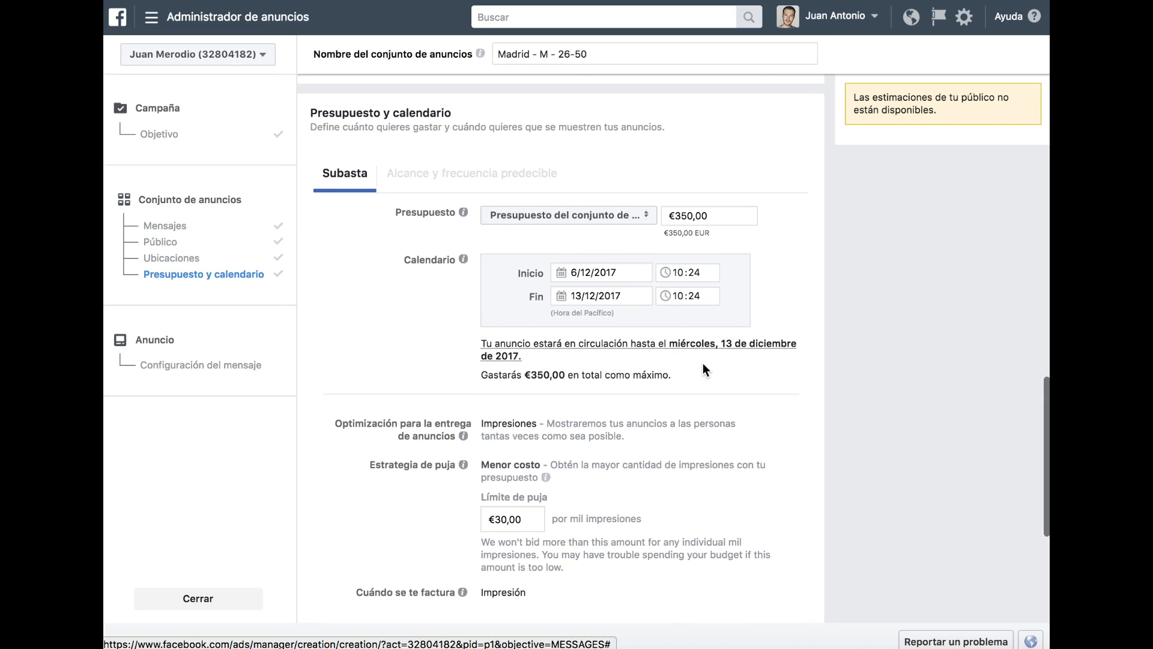
pyautogui.scroll(-5, 704, 368)
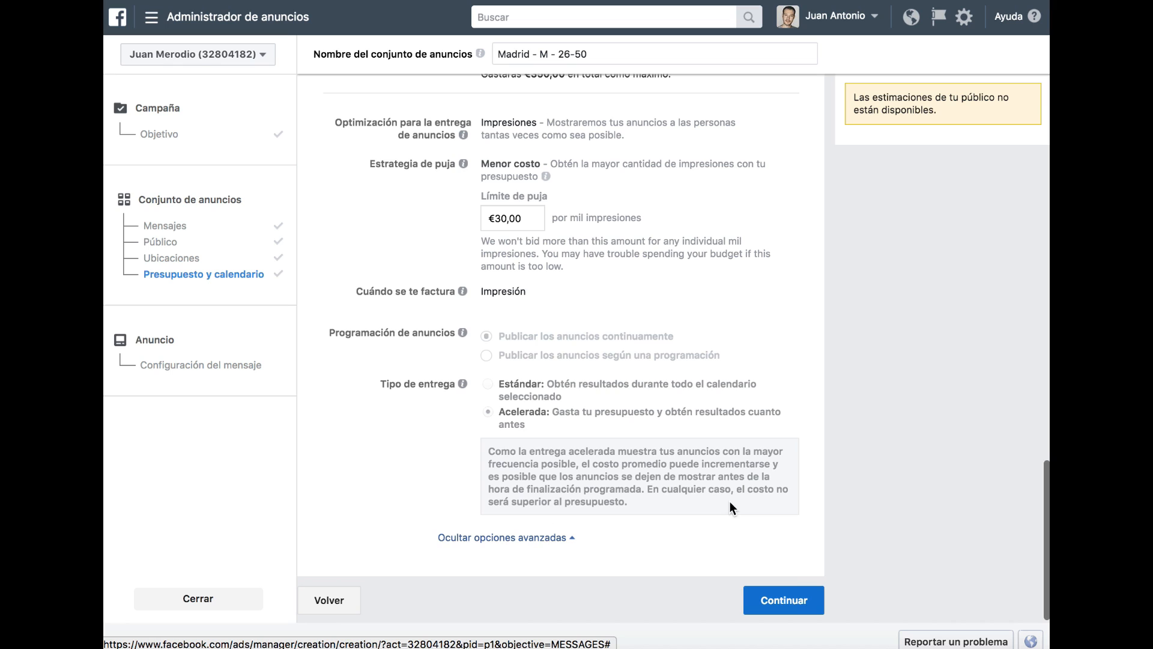
# - Continue to the ad's message setup and write the welcome message as "Hola", the recipient-name personalization, a comma and the filler text "gdfgdfgfdgdfgdfgfdgfdgfdg"
pyautogui.click(789, 600)
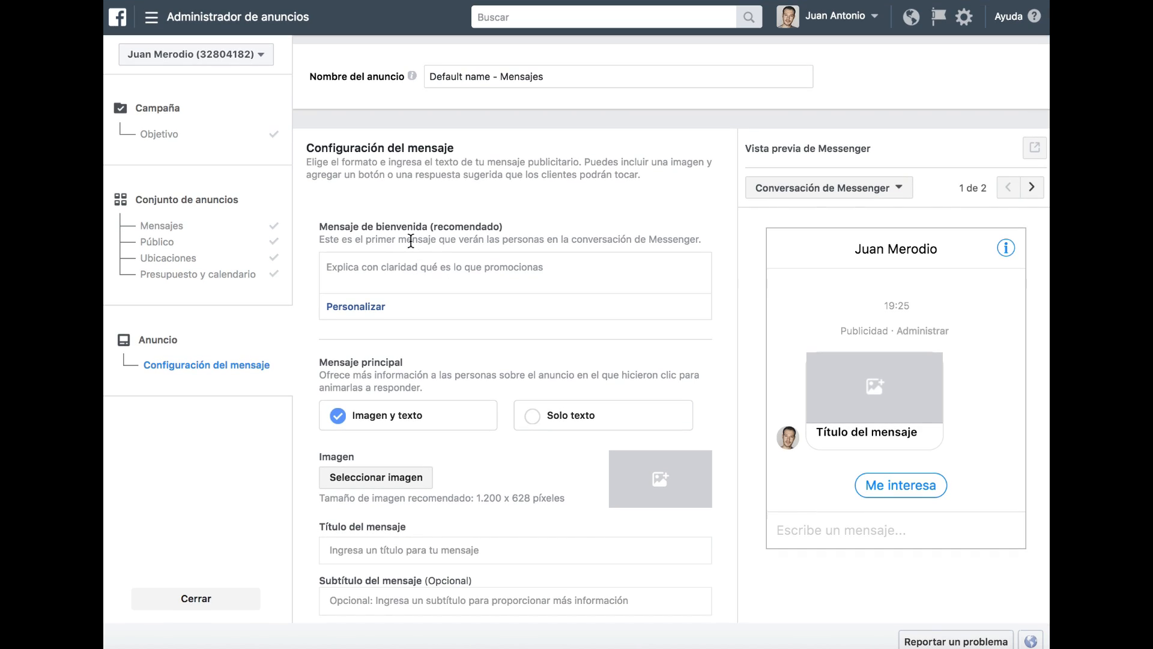
pyautogui.click(413, 279)
pyautogui.write('gdfgdfgfdg')
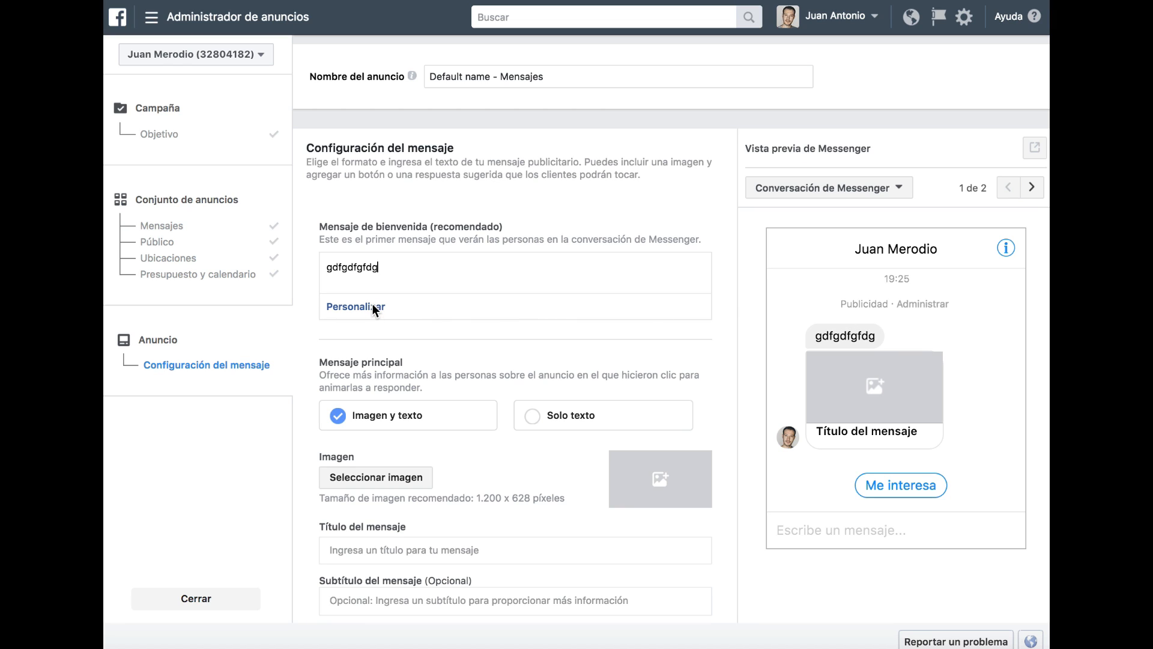
pyautogui.write('dfgdfgfdgfdgfdg')
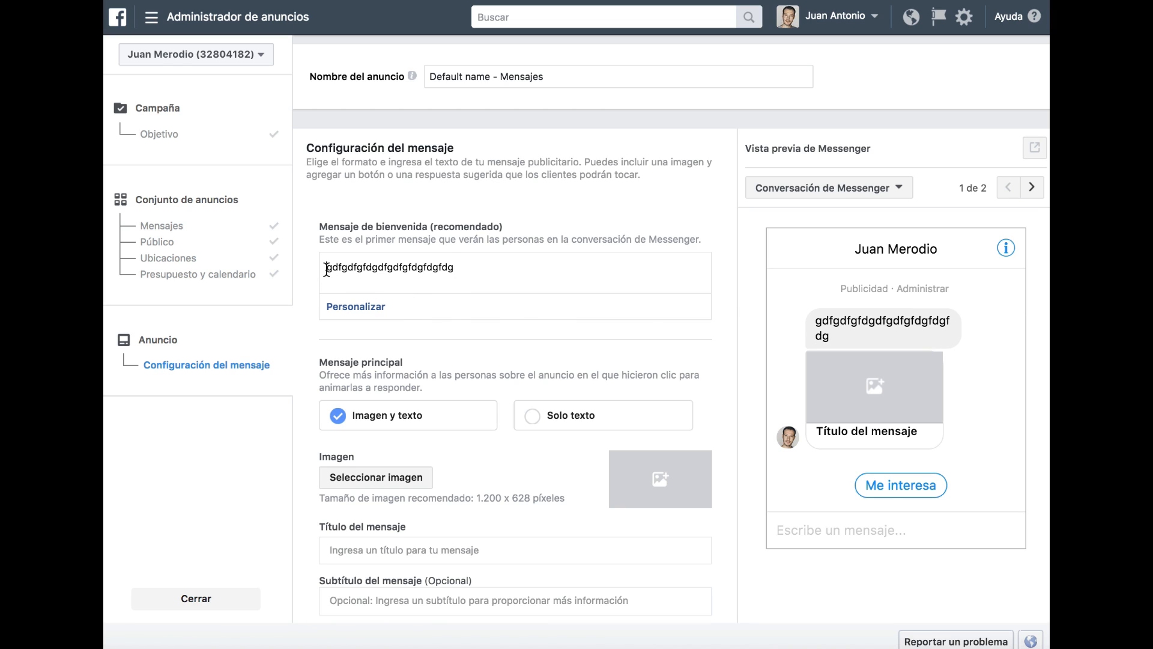
pyautogui.write('Hola')
pyautogui.click(356, 306)
pyautogui.click(399, 224)
pyautogui.write(',')
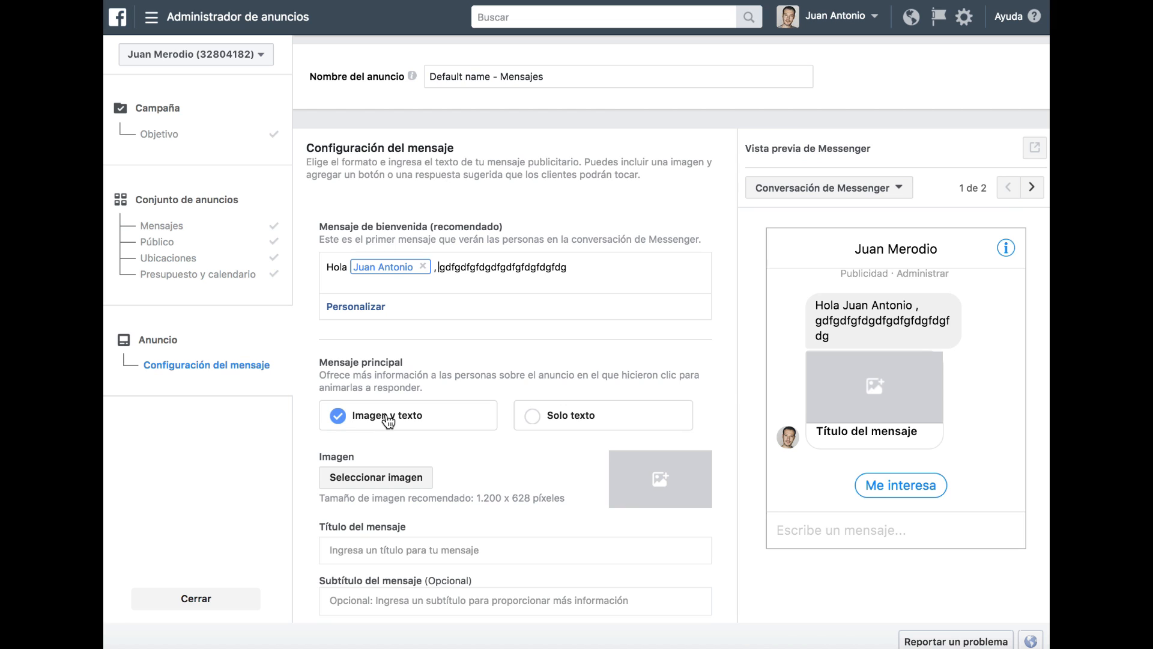
# - Set the sponsored message's title to "dsfsf" and its subtitle to "fsdfds"
pyautogui.scroll(-2, 451, 417)
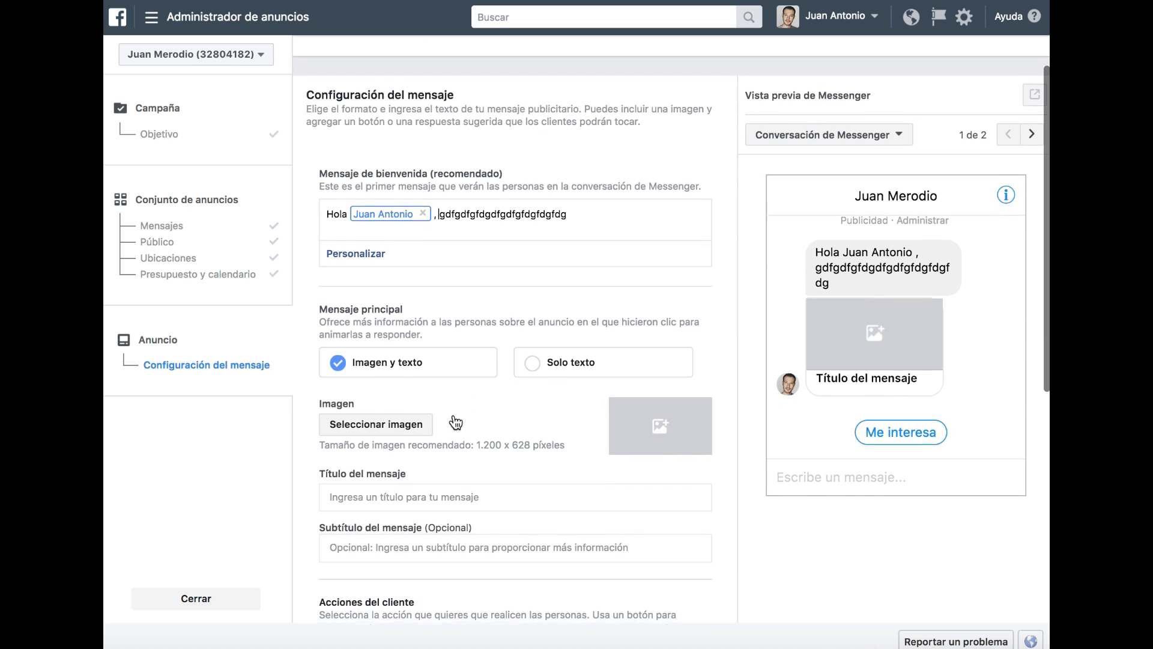
pyautogui.click(428, 474)
pyautogui.write('dsfsf')
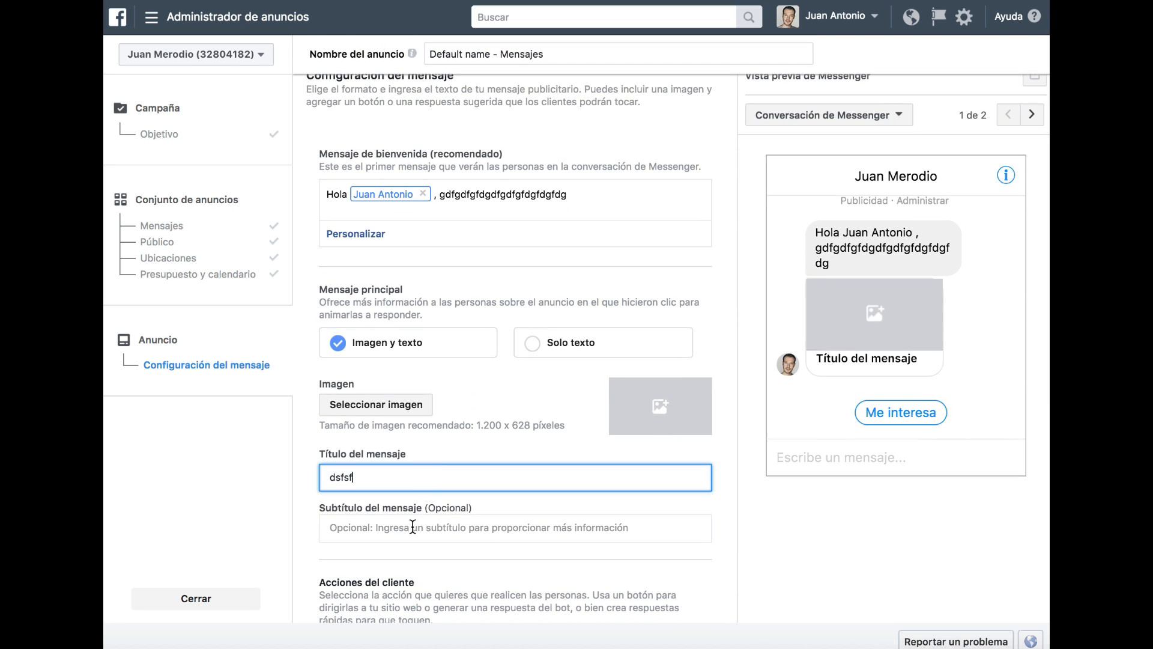
pyautogui.click(420, 527)
pyautogui.write('fsdfds')
# - Check which customer action types the sponsored message offers, keeping quick replies (Respuestas rápidas) selected
pyautogui.scroll(-5, 379, 456)
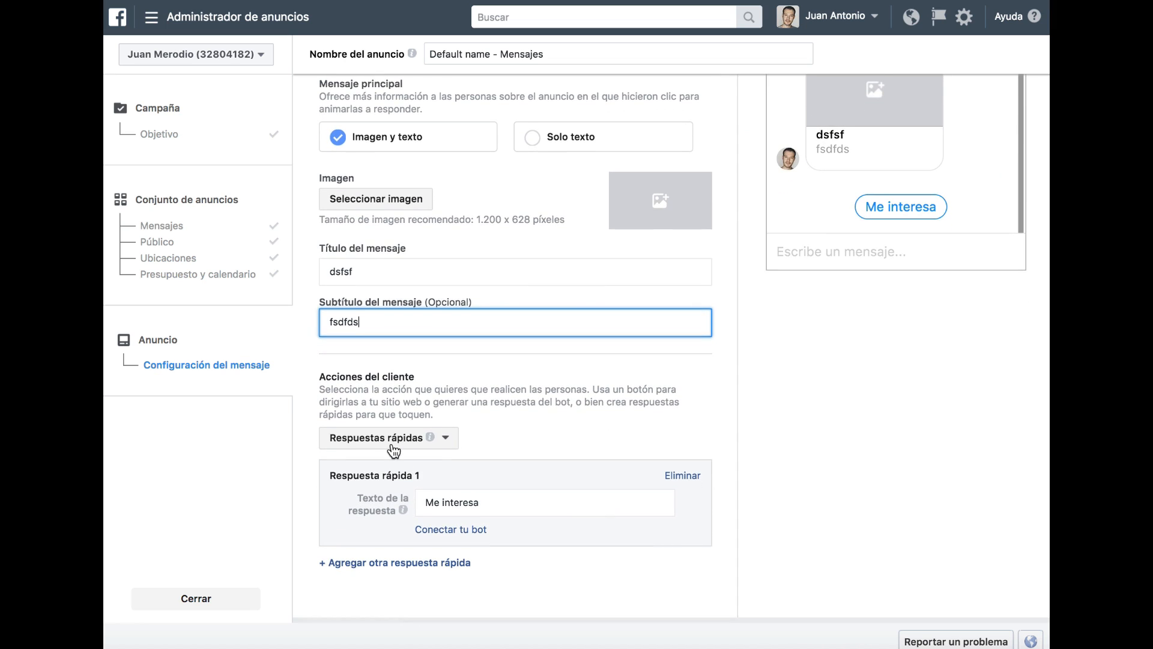
pyautogui.scroll(-1, 421, 432)
pyautogui.moveTo(428, 429)
pyautogui.click(401, 430)
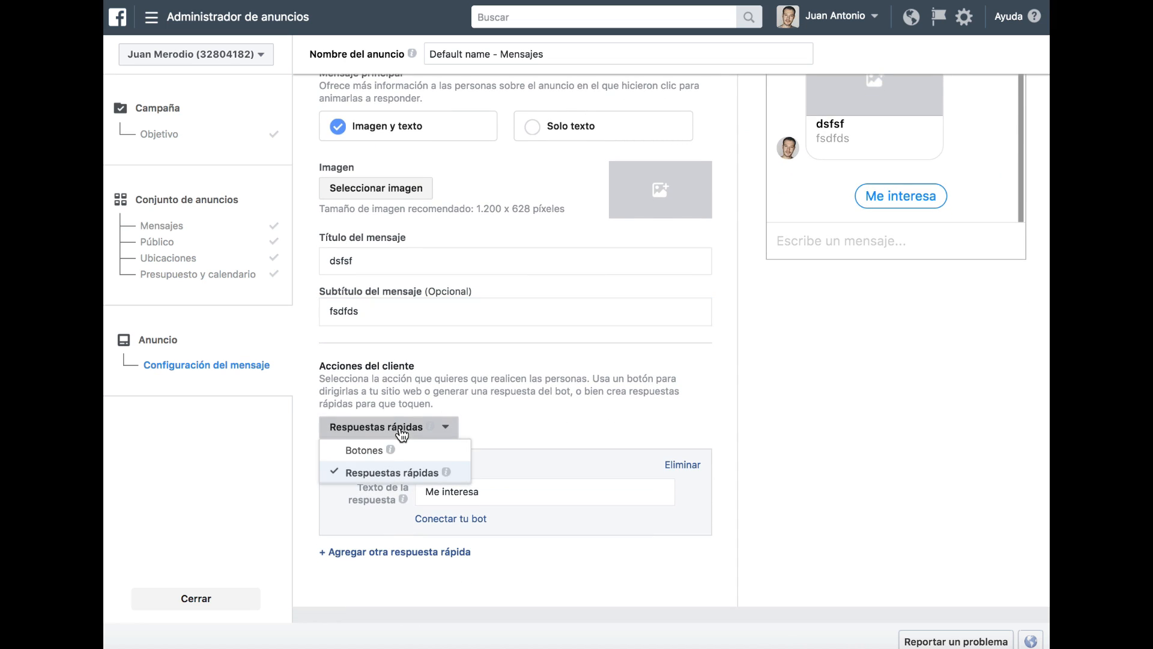
pyautogui.click(769, 423)
# - Check the sponsored message's inbox and conversation previews, and review the rest of its setup
pyautogui.scroll(4, 804, 401)
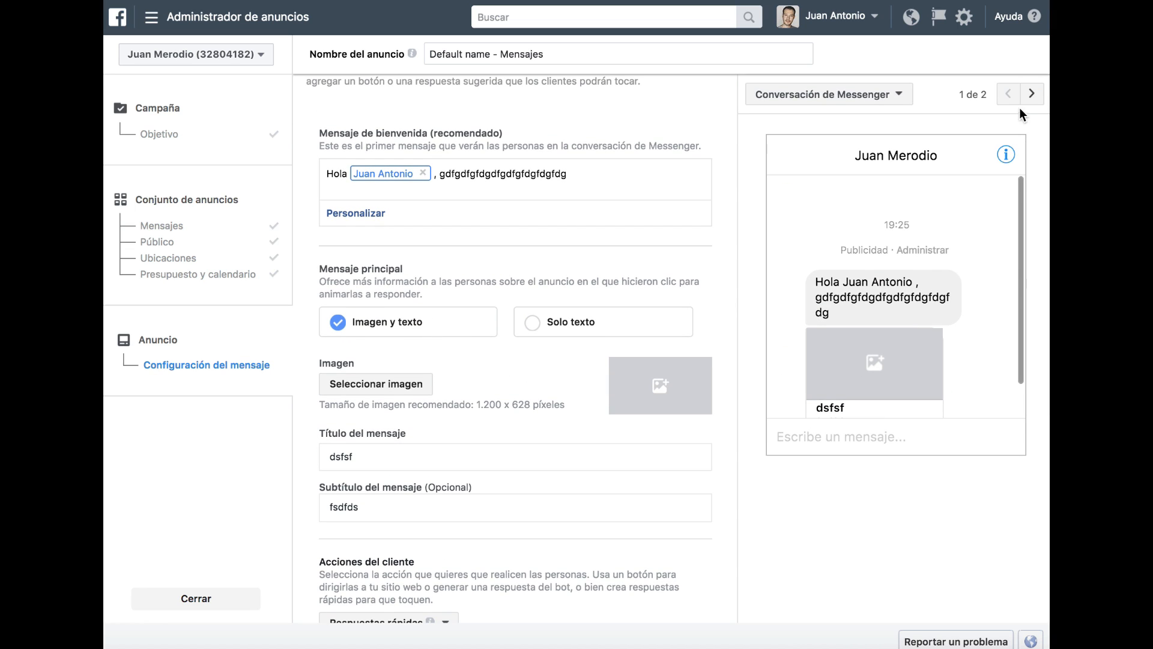
pyautogui.click(1031, 95)
pyautogui.click(1009, 93)
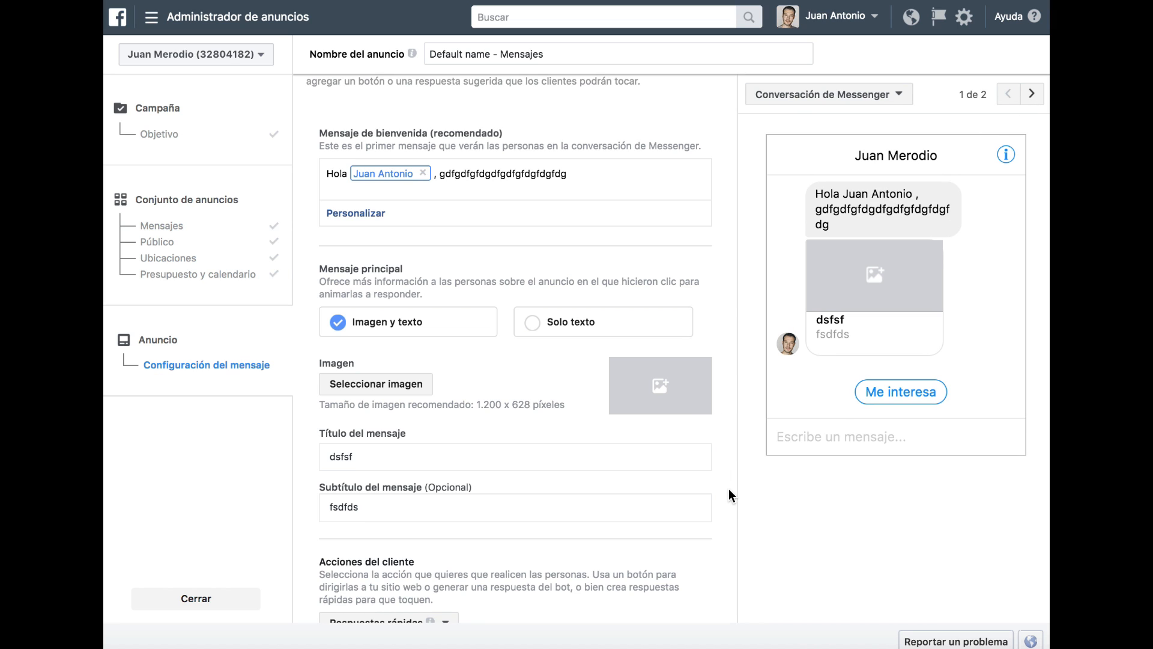
pyautogui.scroll(-10, 729, 494)
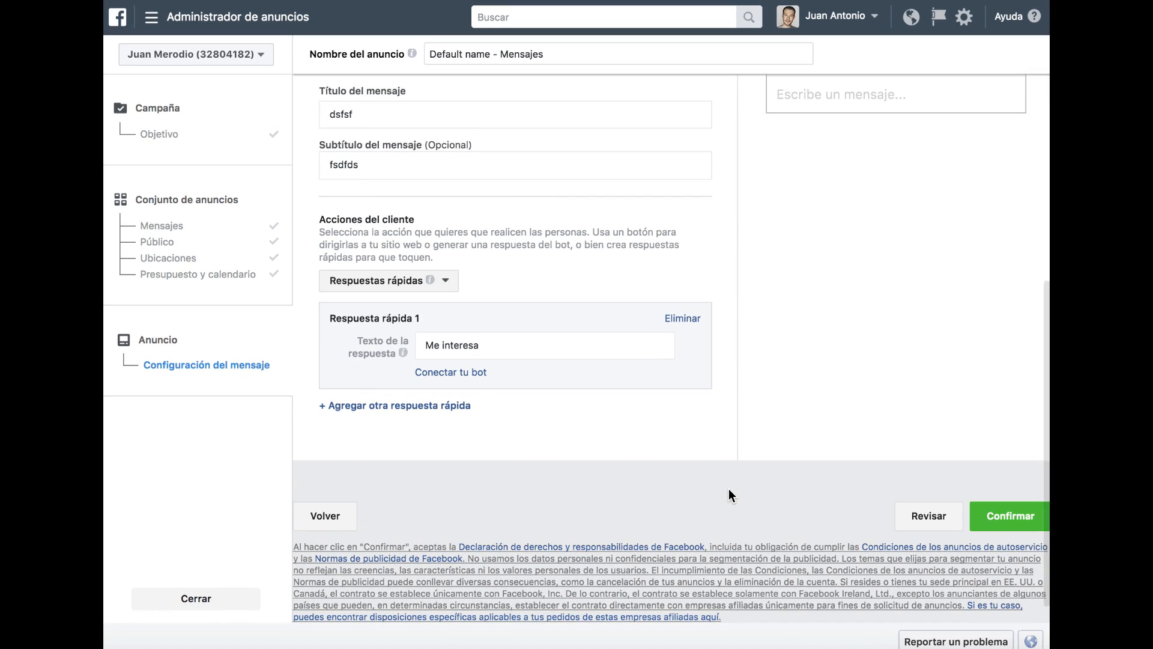
pyautogui.scroll(5, 729, 494)
pyautogui.scroll(2, 729, 488)
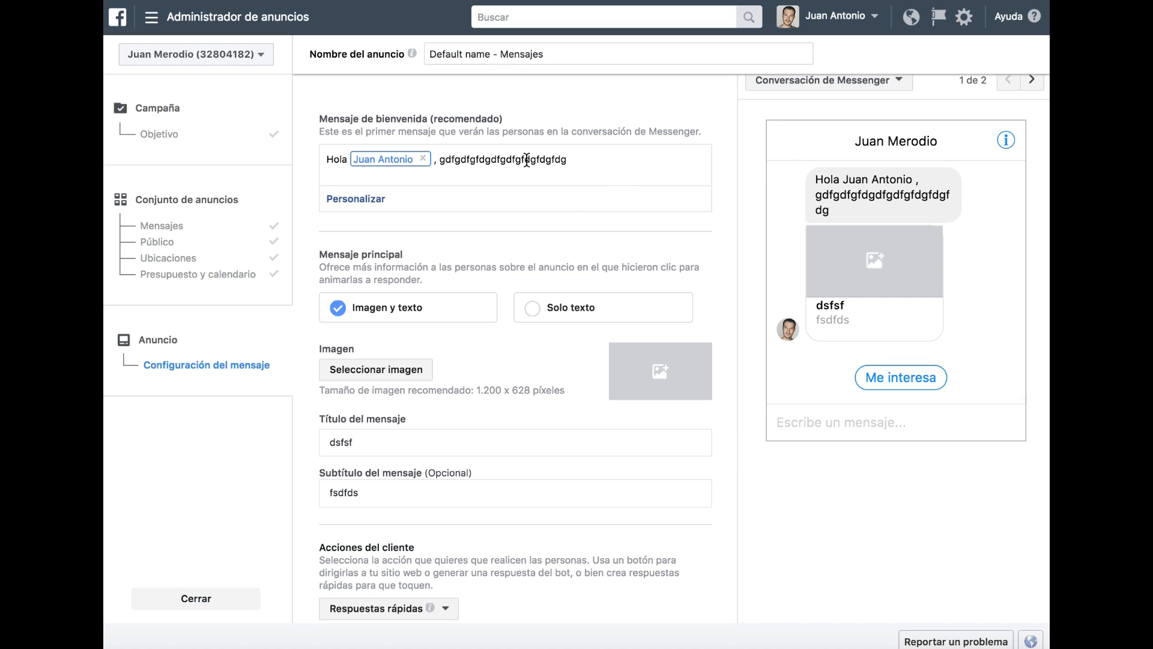
# - Go to the ad account's audiences (Públicos) and check the existing audience of people who sent the fan page a Messenger message
pyautogui.click(142, 27)
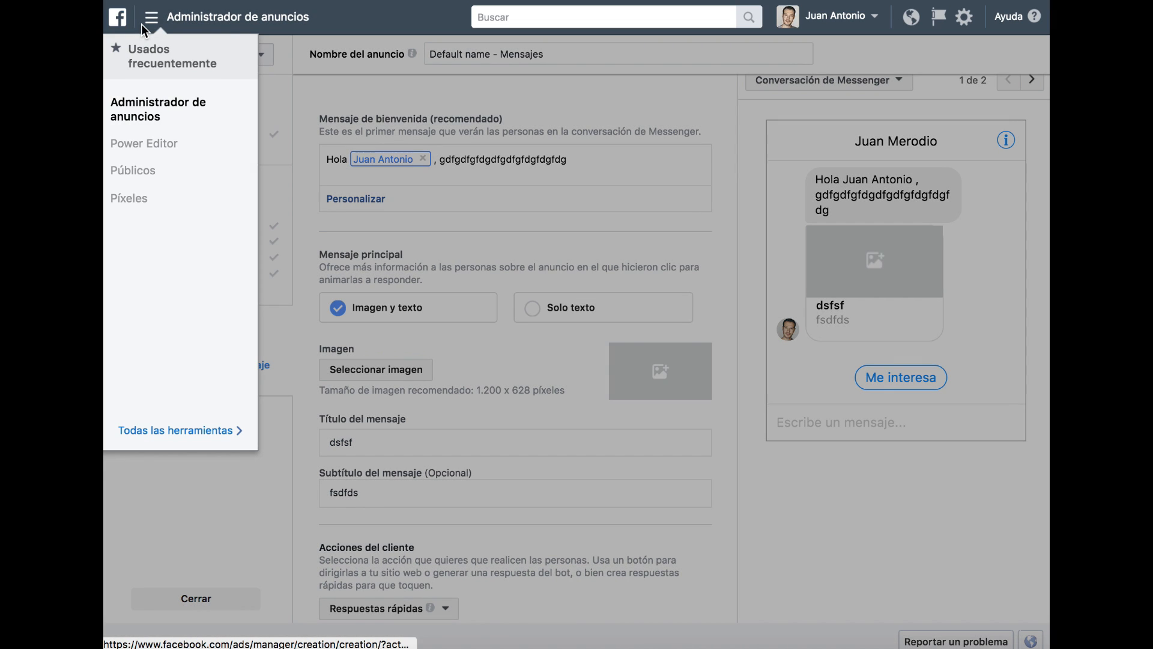
pyautogui.click(198, 430)
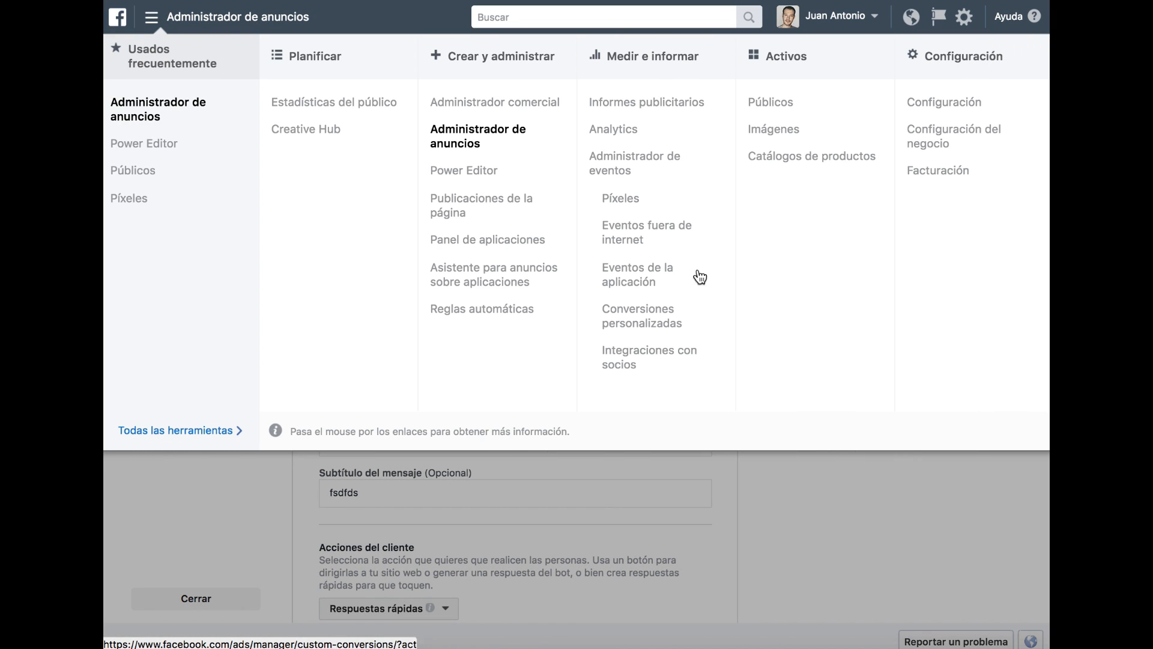
pyautogui.click(765, 103)
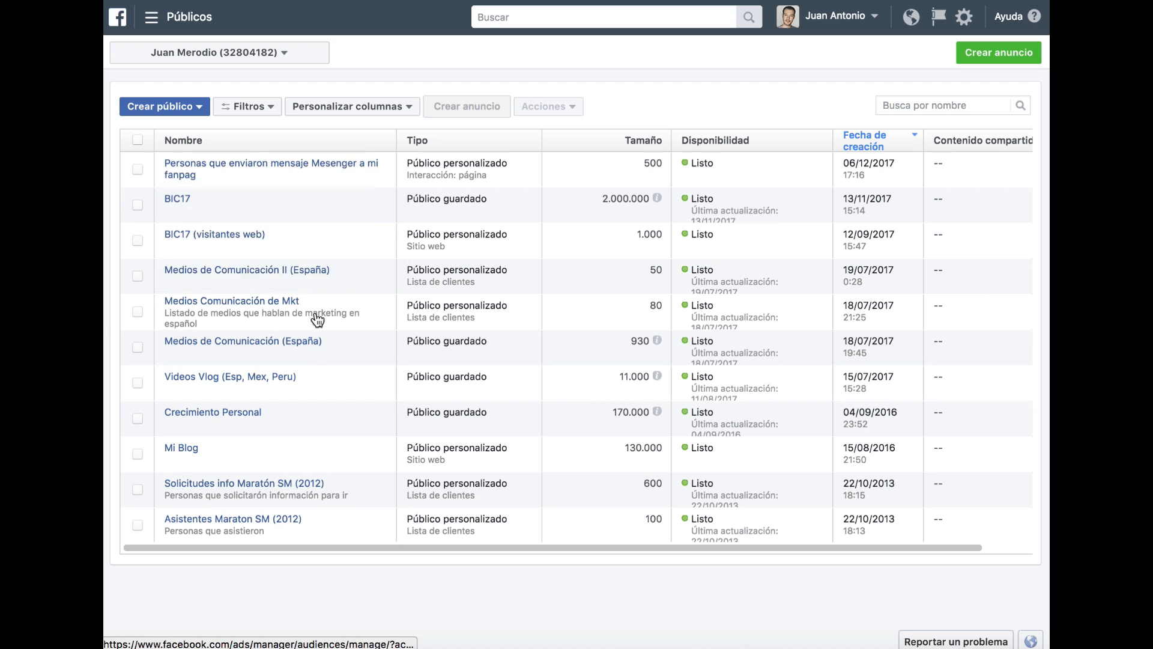
pyautogui.moveTo(220, 171)
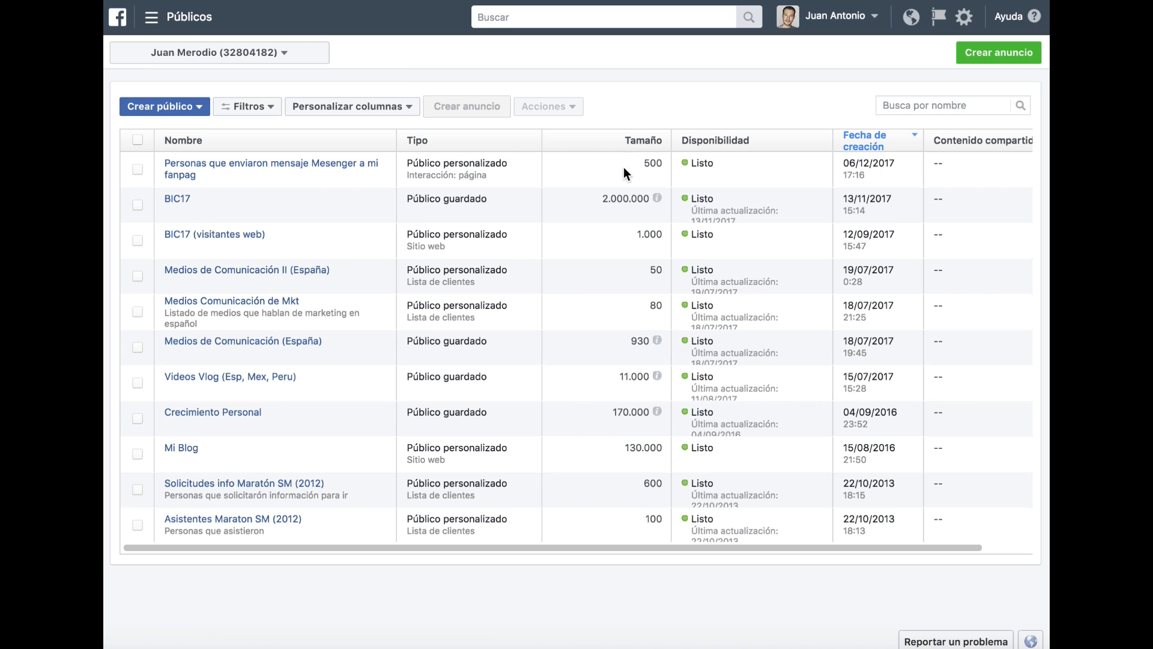
# - Start a new custom audience (Público personalizado) based on interaction (Interacción) with a Facebook page
pyautogui.click(193, 112)
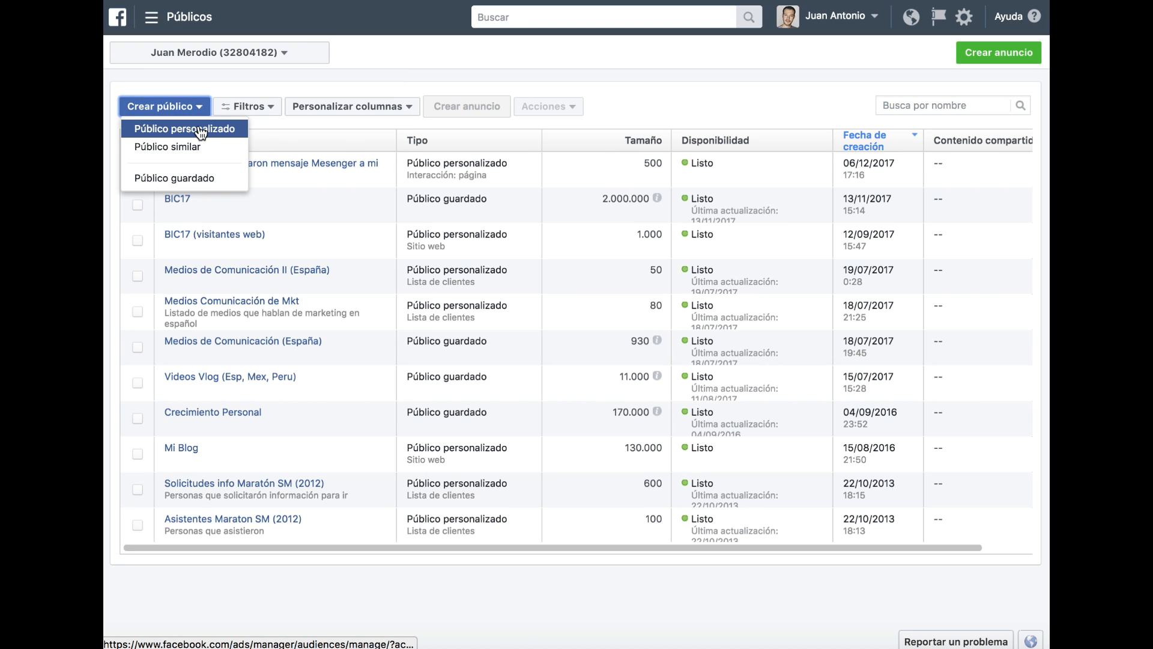
pyautogui.click(200, 131)
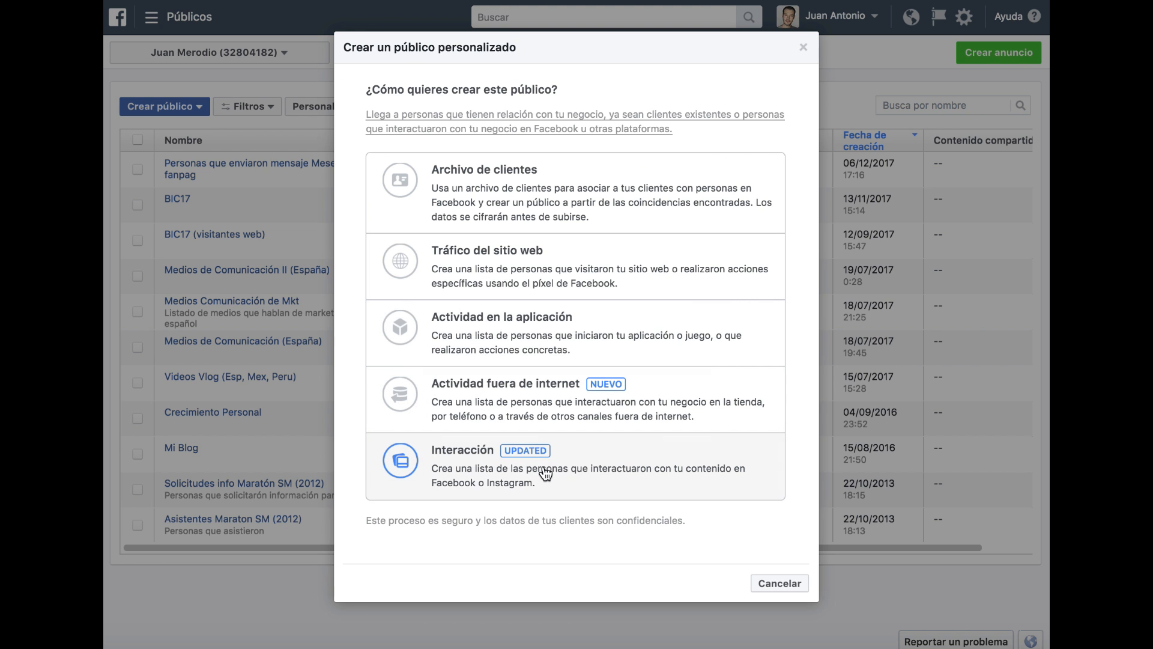
pyautogui.click(585, 473)
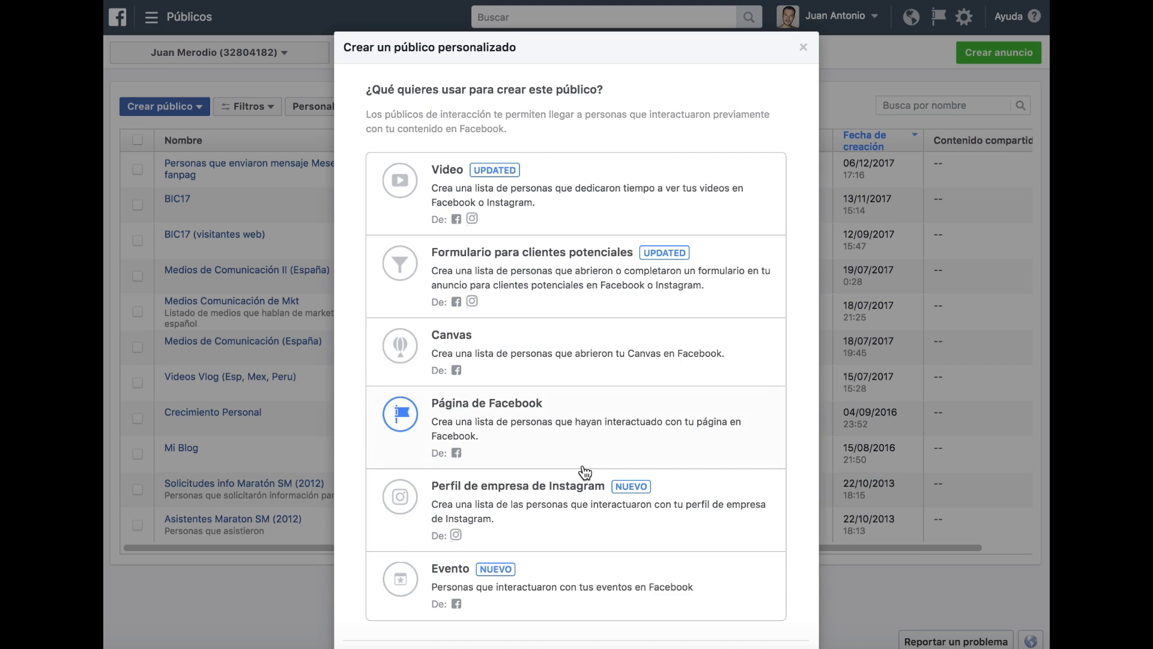
pyautogui.click(541, 424)
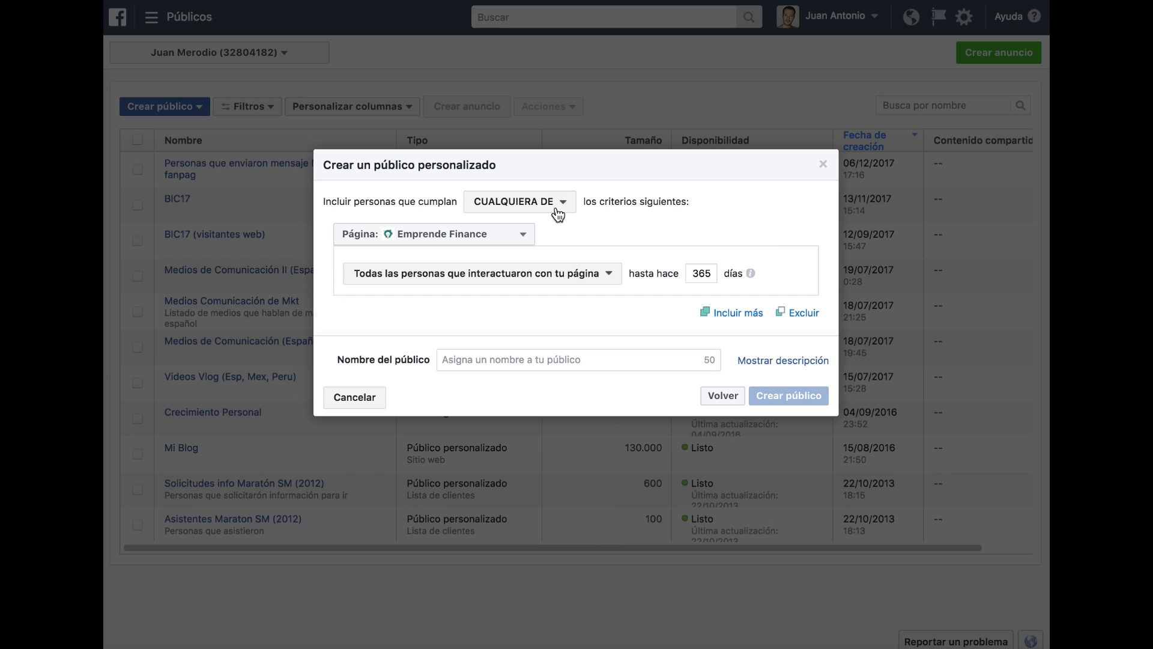
# - Set the audience's source to the page named after the ad account and its criterion to "Personas que enviaron un mensaje a tu página"
pyautogui.click(523, 233)
pyautogui.write('juan')
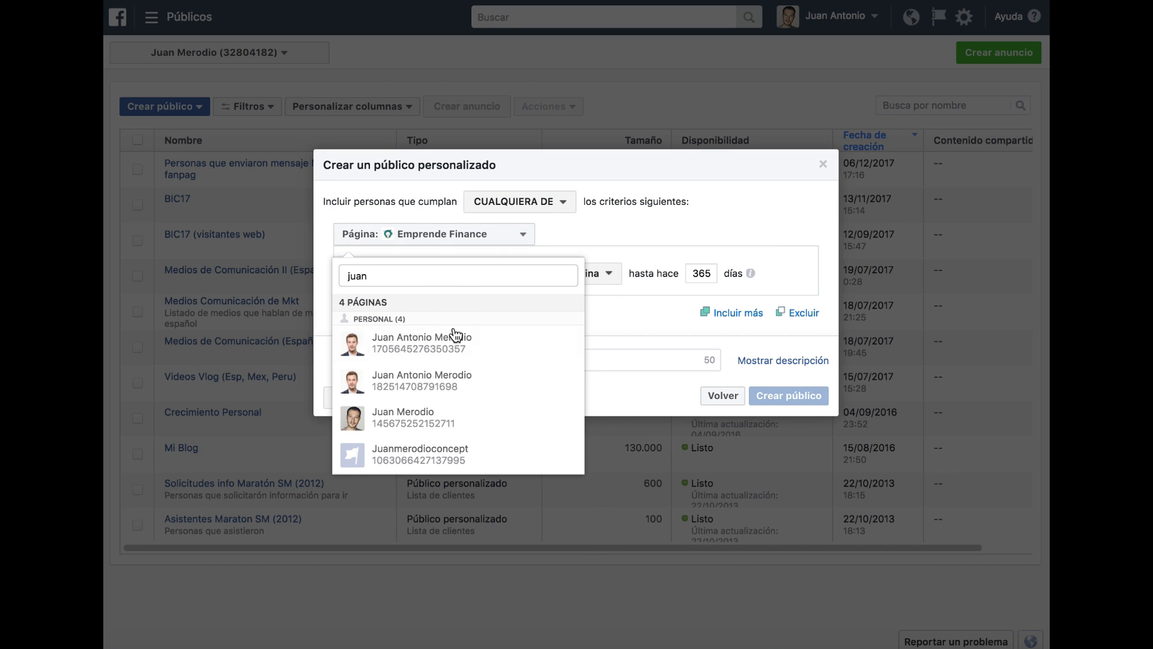
pyautogui.click(418, 417)
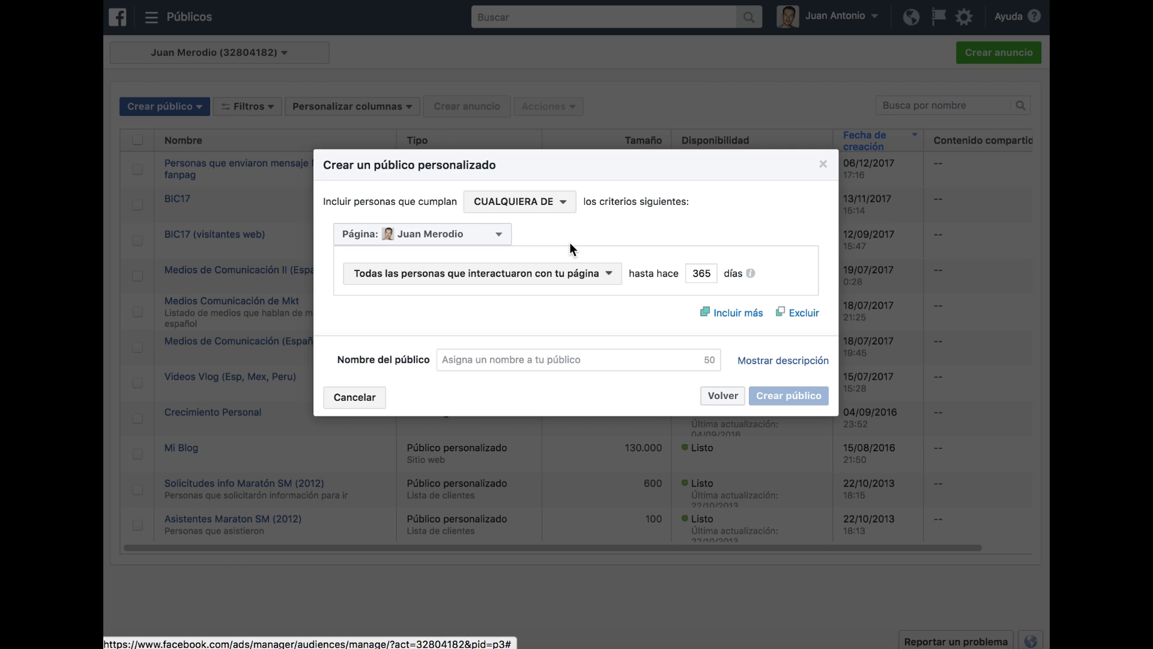
pyautogui.click(602, 274)
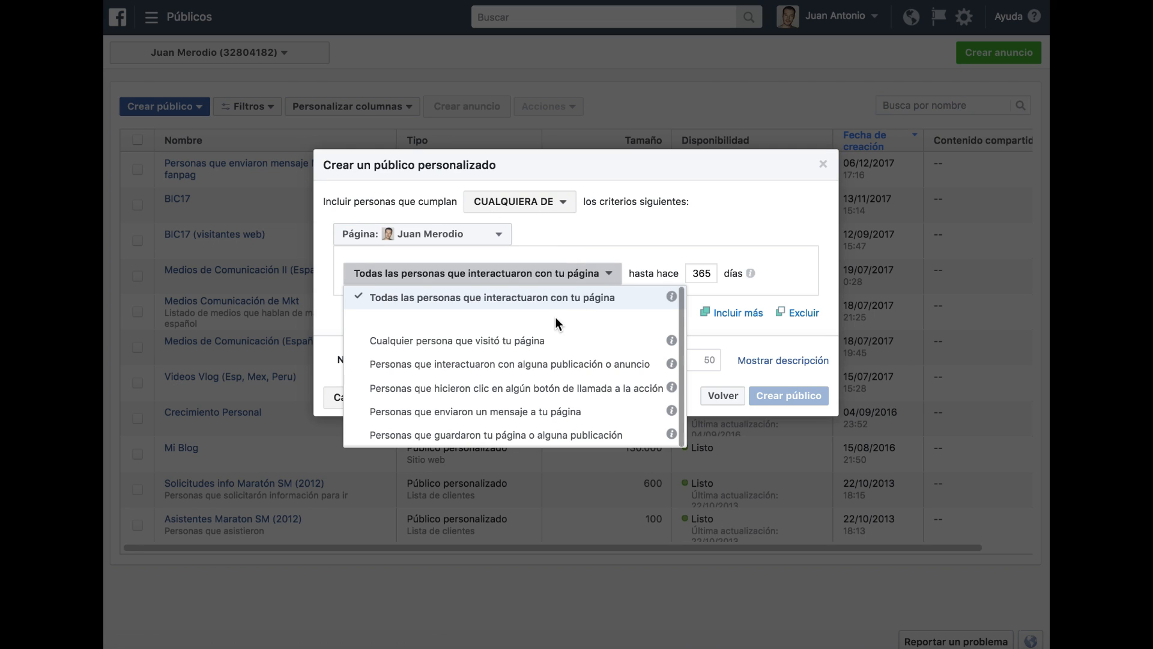
pyautogui.click(498, 414)
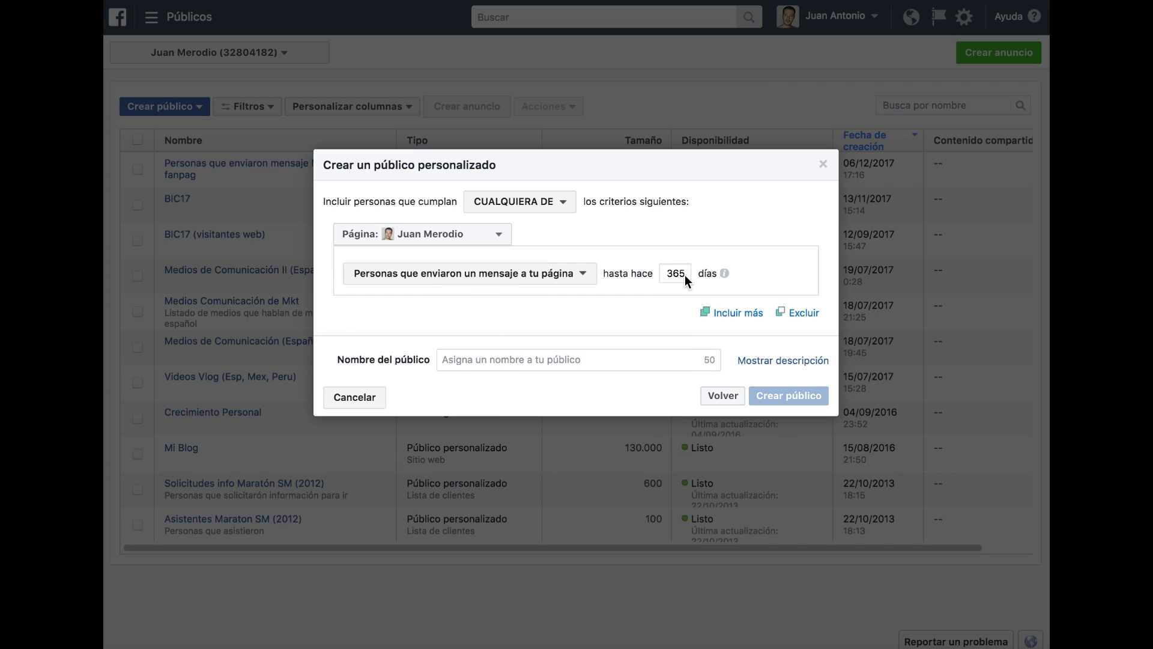
# - Name the custom audience "fsdfdsfdsfdsfds" and check the explanation of its retention period in days
pyautogui.click(577, 360)
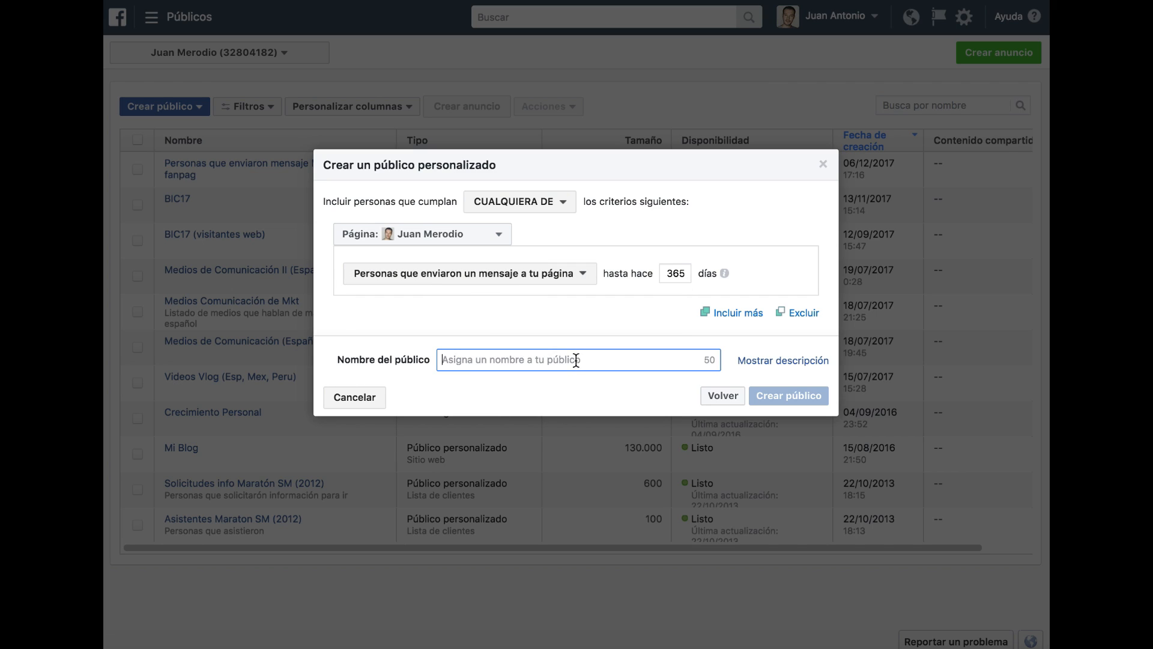
pyautogui.write('fsdfdsfdsfdsfds')
pyautogui.moveTo(687, 274)
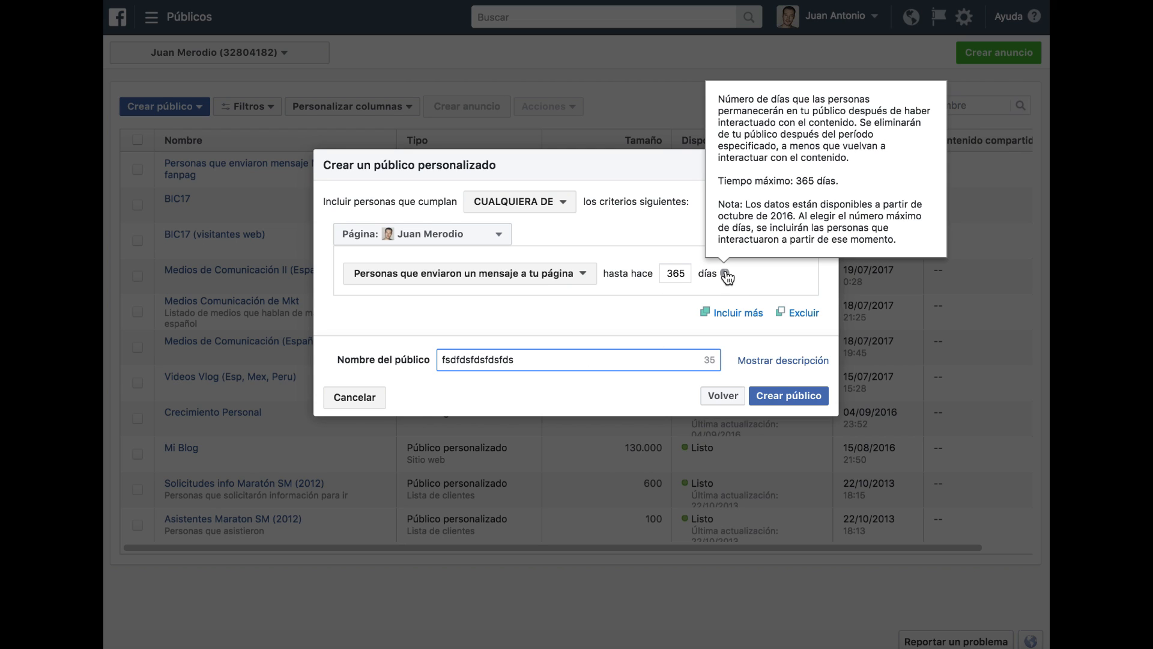